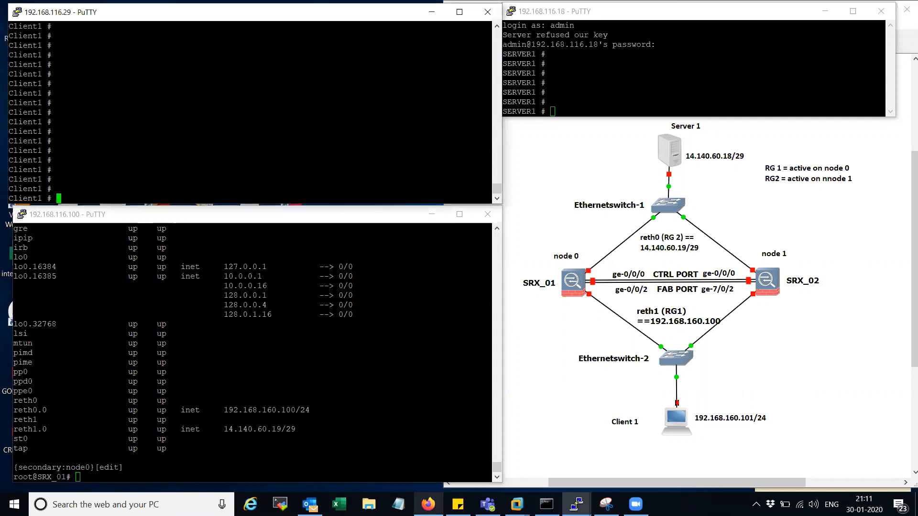
- Switch to the VMware ESXi host page in Firefox and view the FG_01 and FG_02 entries in the virtual machine list
left_click(428, 504)
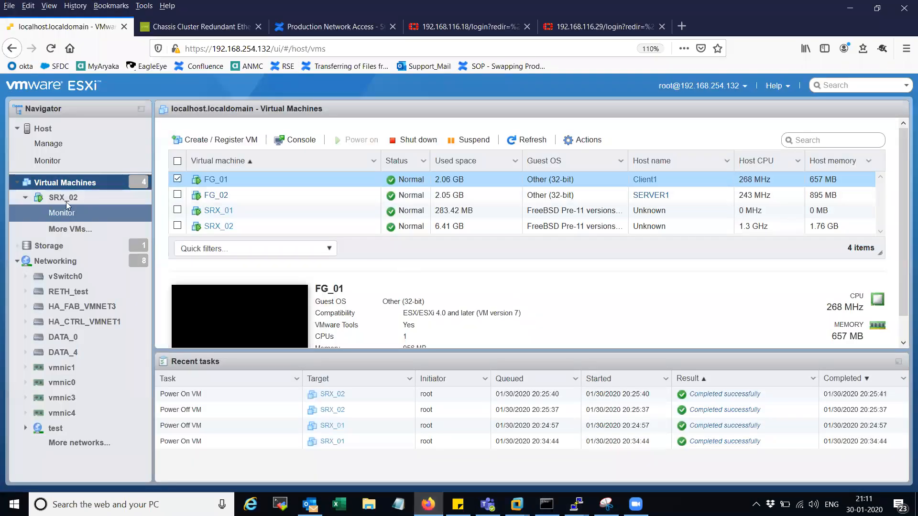
left_click(77, 130)
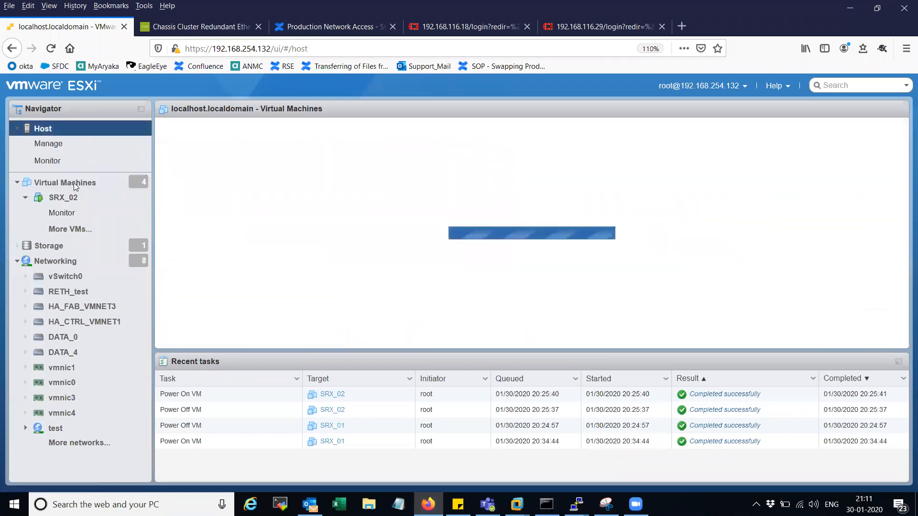
left_click(74, 186)
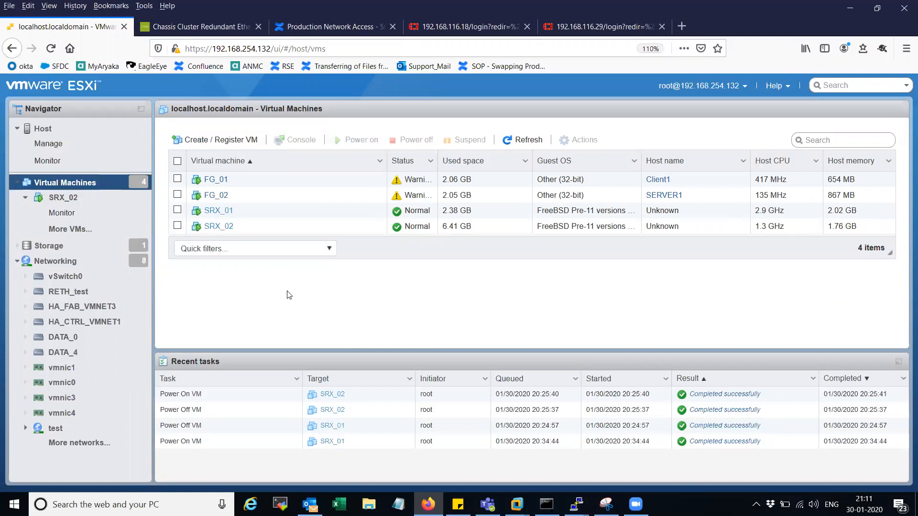
left_click(252, 181)
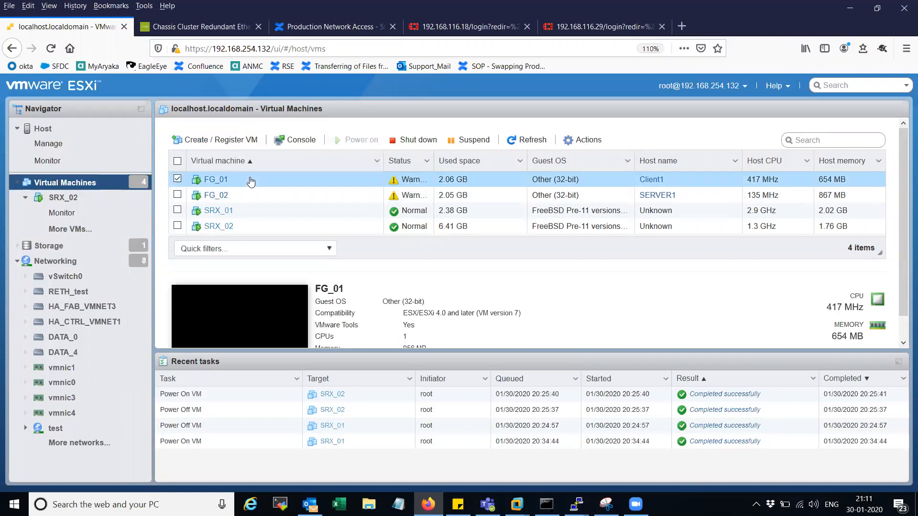
left_click(250, 197)
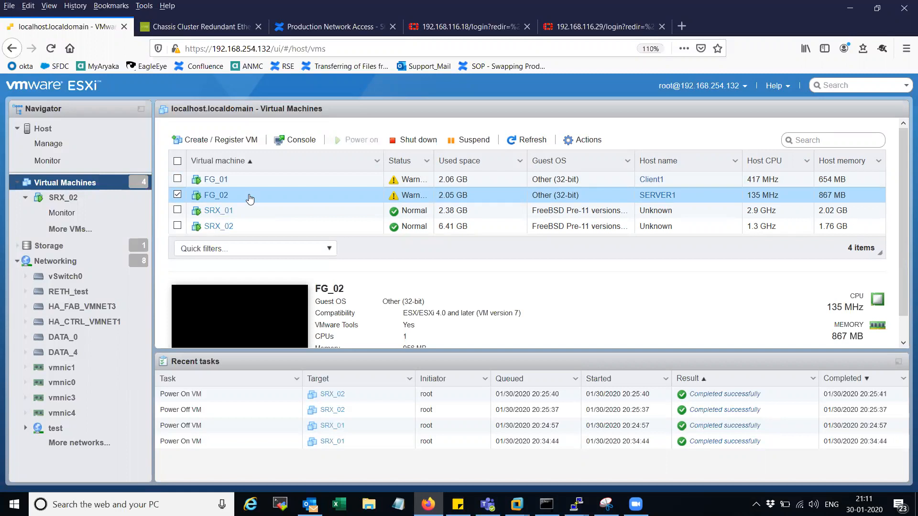
- Review the network adapter assignments in SRX_01's virtual hardware settings and close them without saving
left_click(260, 214)
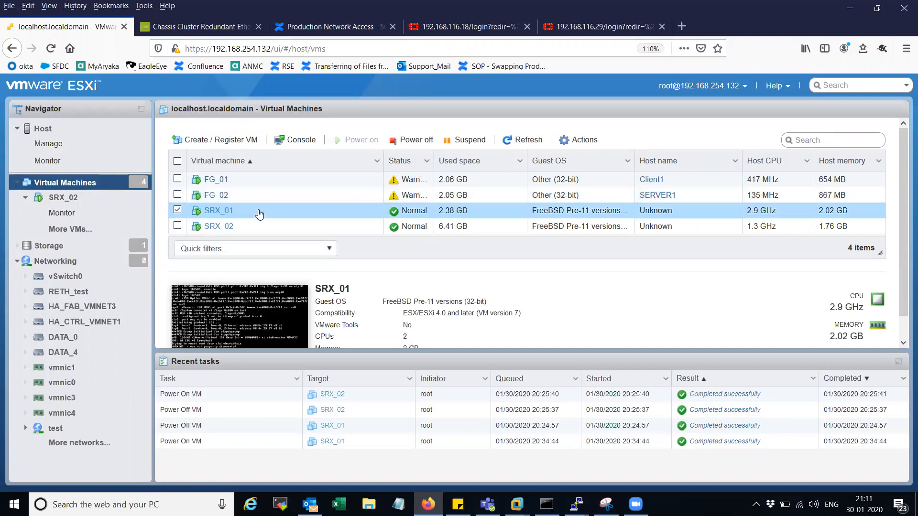
right_click(259, 214)
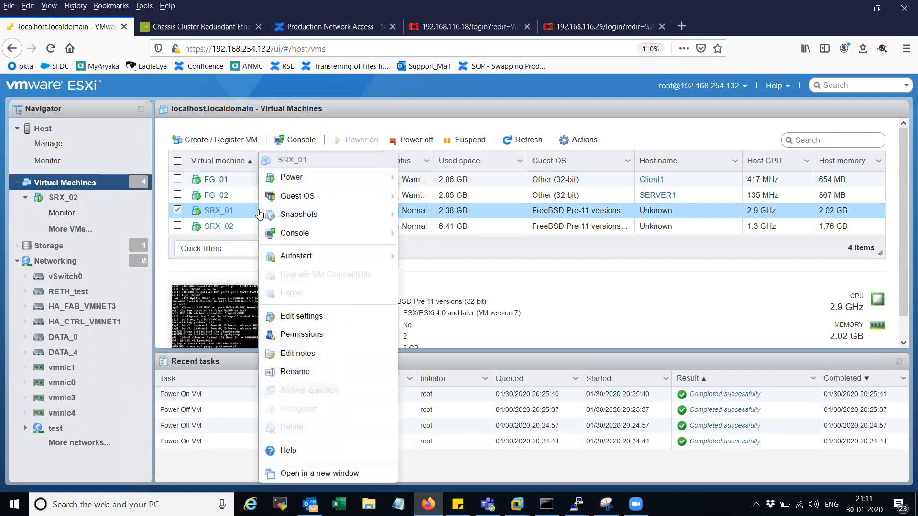
left_click(309, 316)
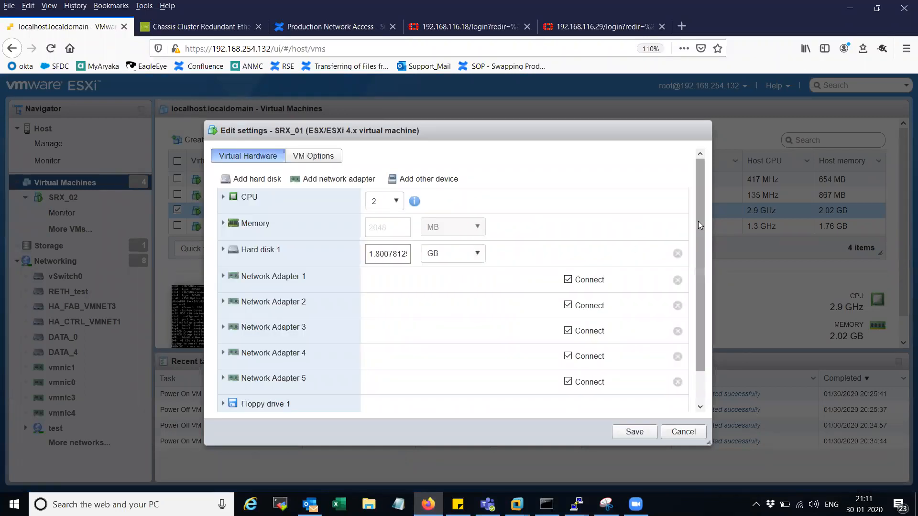
left_click_drag(698, 221, 702, 235)
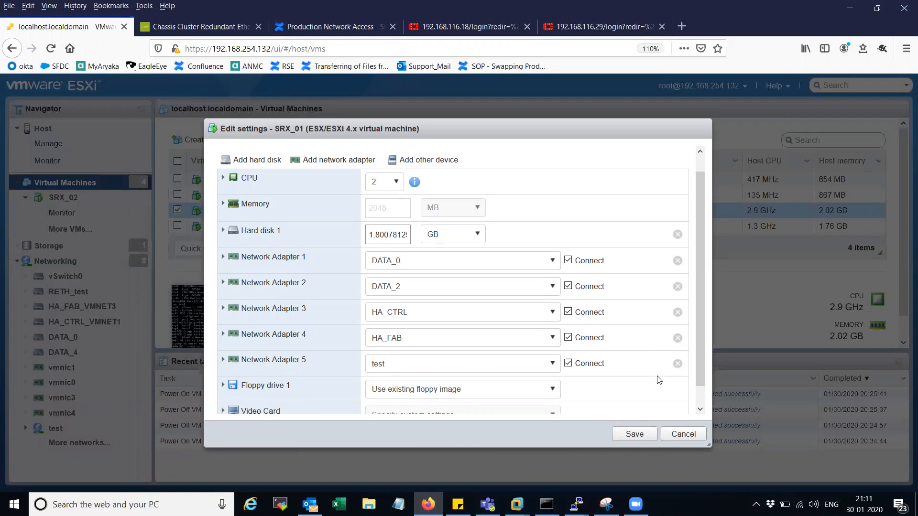
left_click(683, 434)
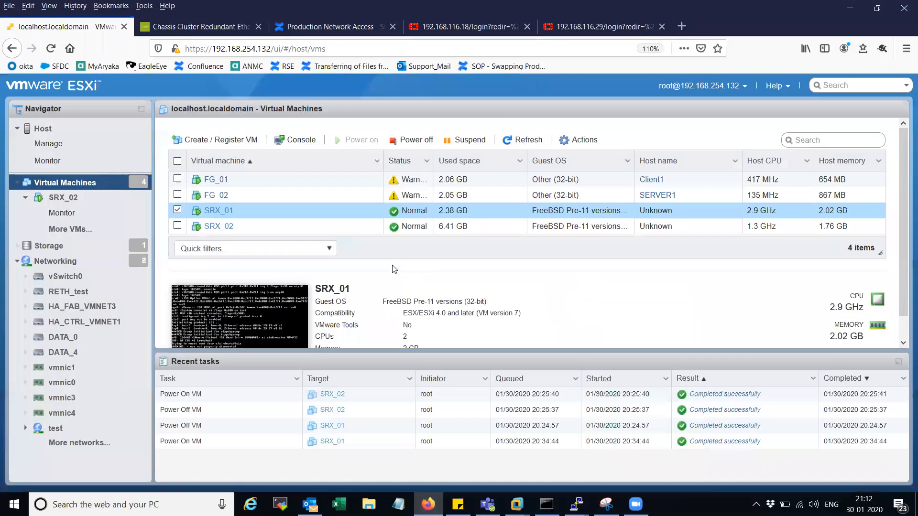
- Review the network adapter assignments in SRX_02's virtual hardware settings and close them without saving
left_click(264, 228)
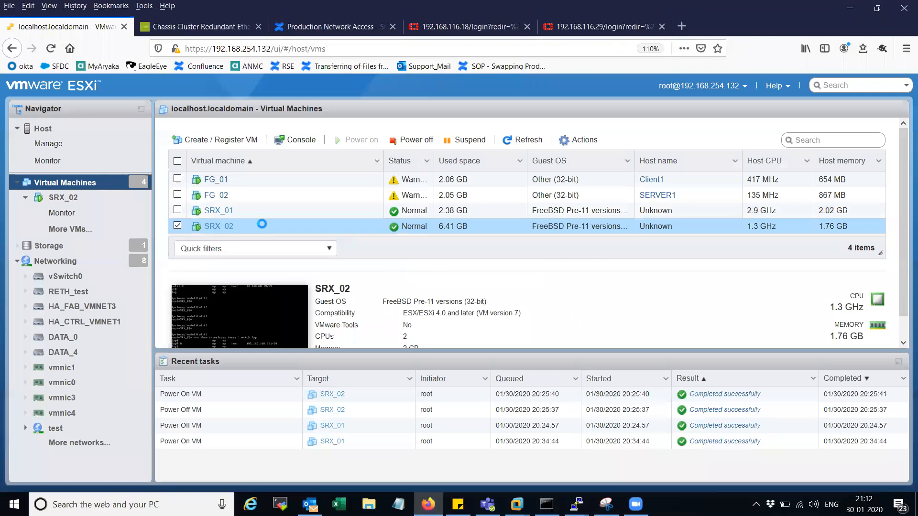
right_click(264, 228)
left_click(307, 317)
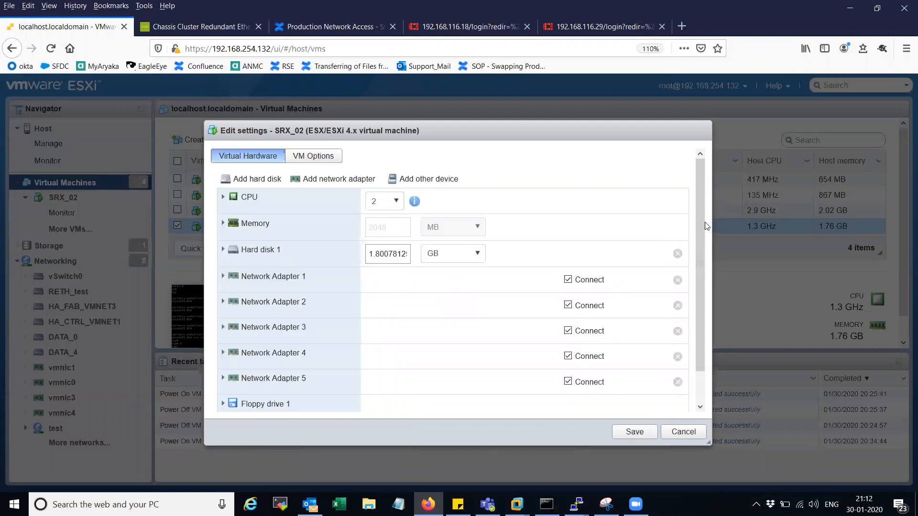
scroll(704, 222, "down", 2)
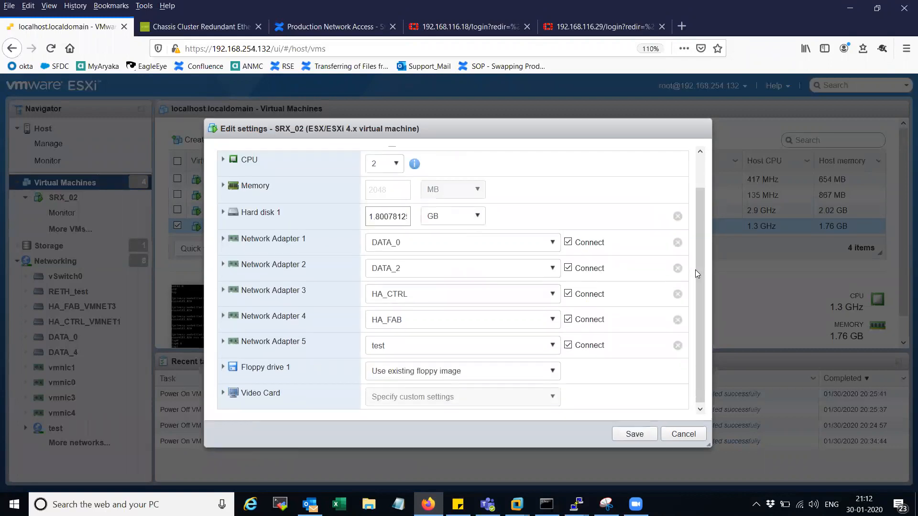
left_click(676, 436)
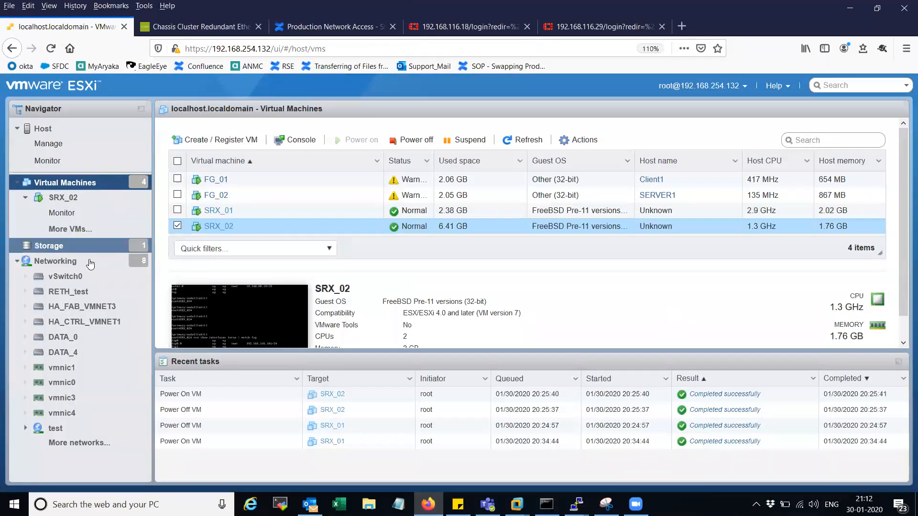
- Examine the host's physical NICs and virtual switches in the networking configuration
left_click(55, 262)
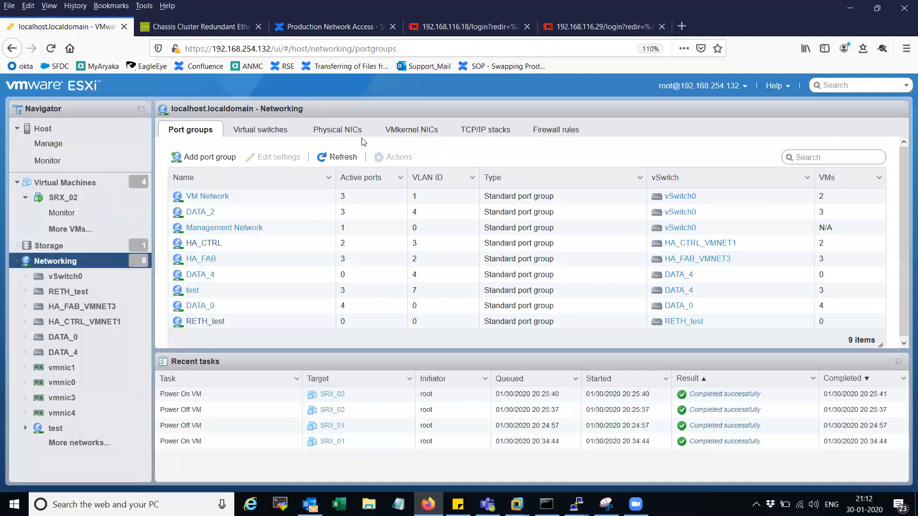
left_click(353, 130)
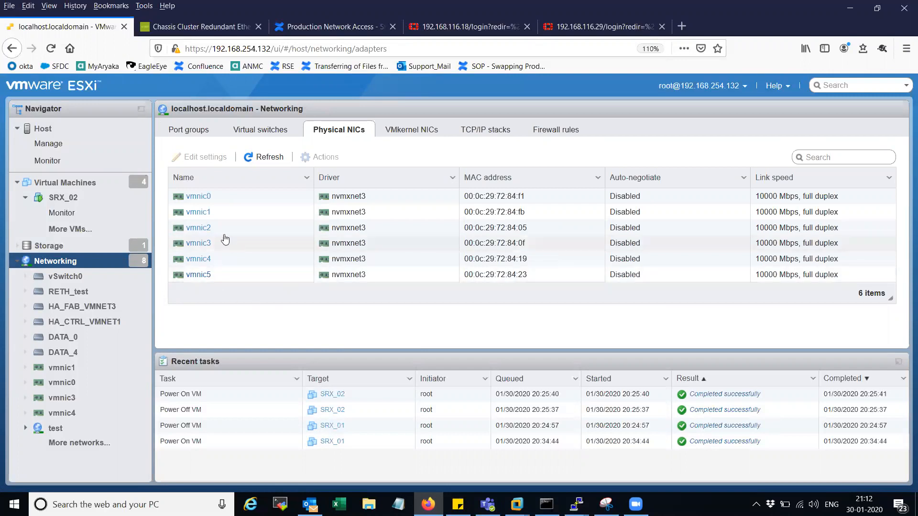
left_click(263, 132)
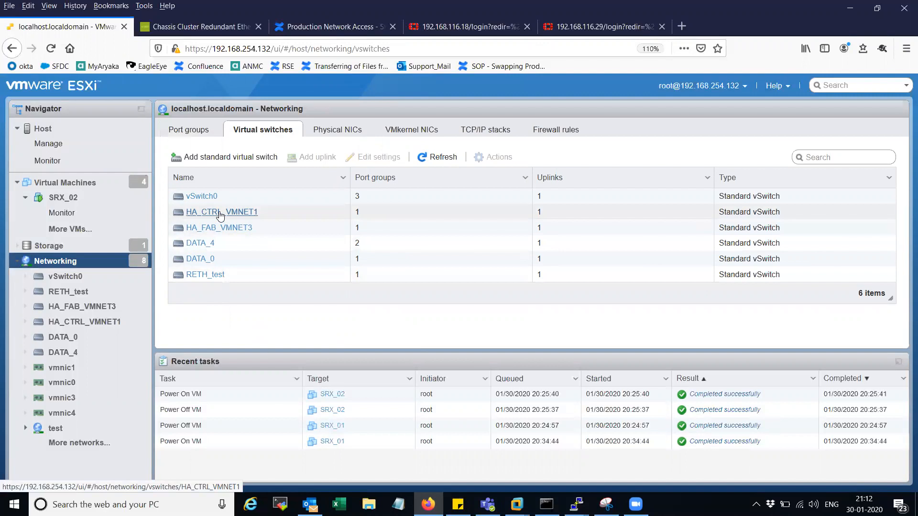
- Inspect the security options of the DATA_0 virtual switch and close its settings without saving
left_click(202, 261)
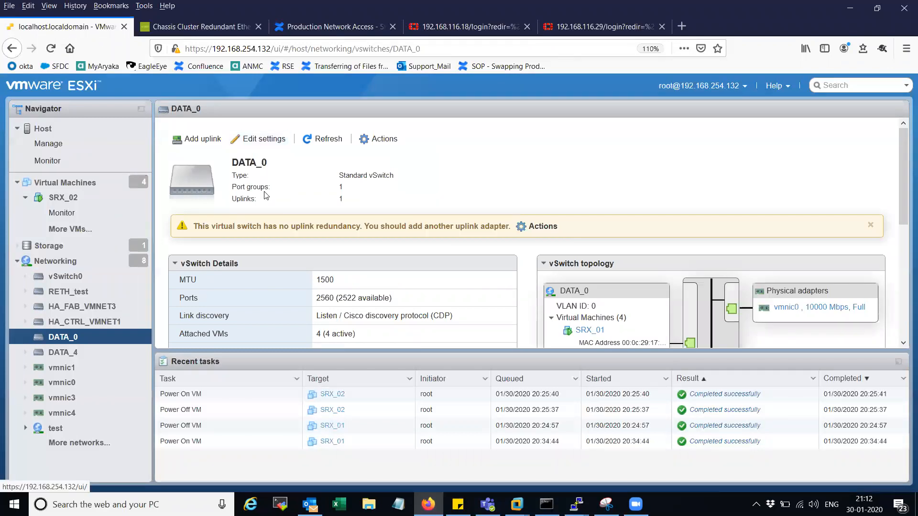
left_click(271, 140)
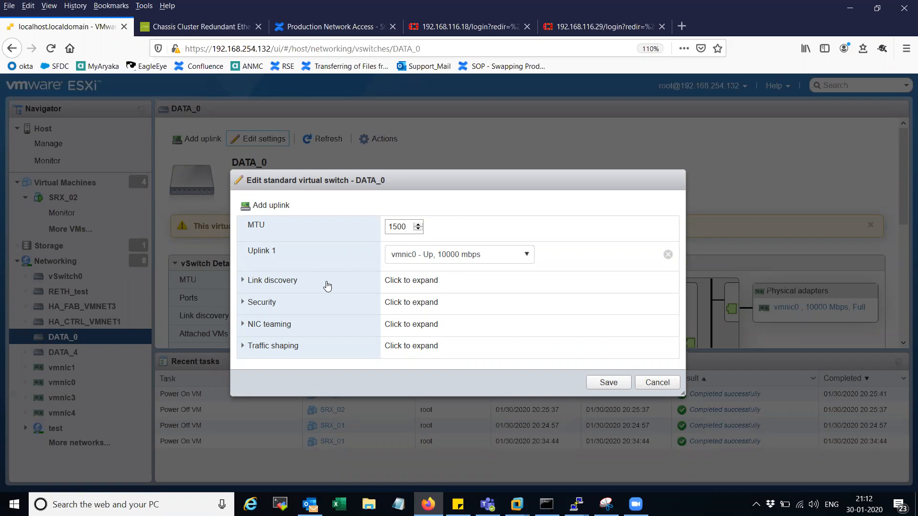
left_click(252, 302)
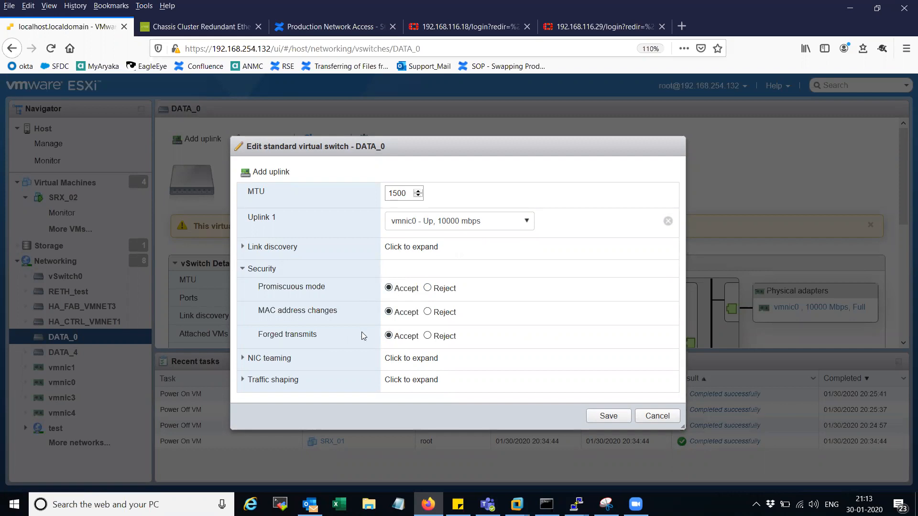
left_click(652, 417)
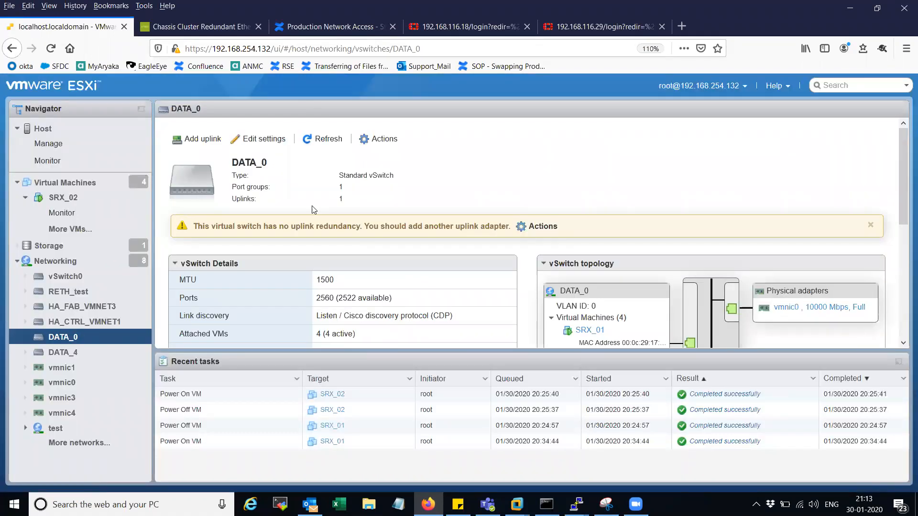
- Review the host's virtual switch and port group lists, including a brief look at the DATA_2 port group
left_click(119, 261)
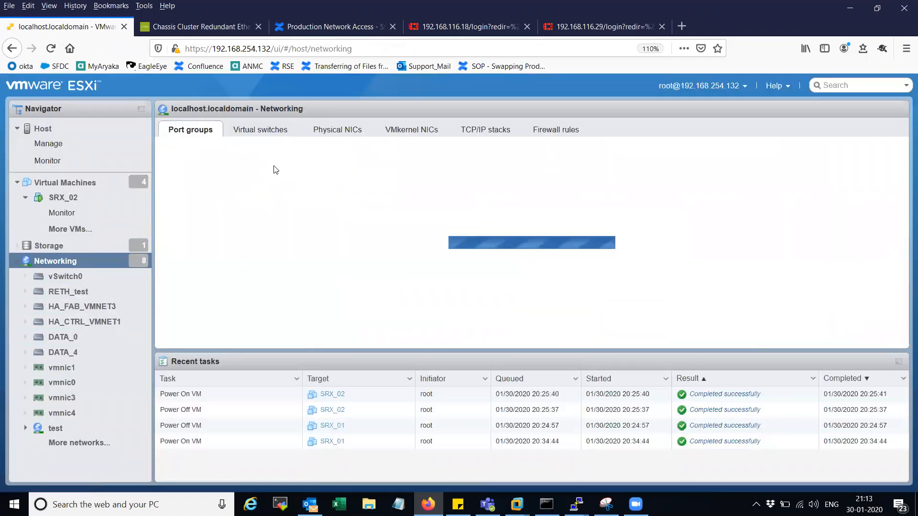
left_click(261, 130)
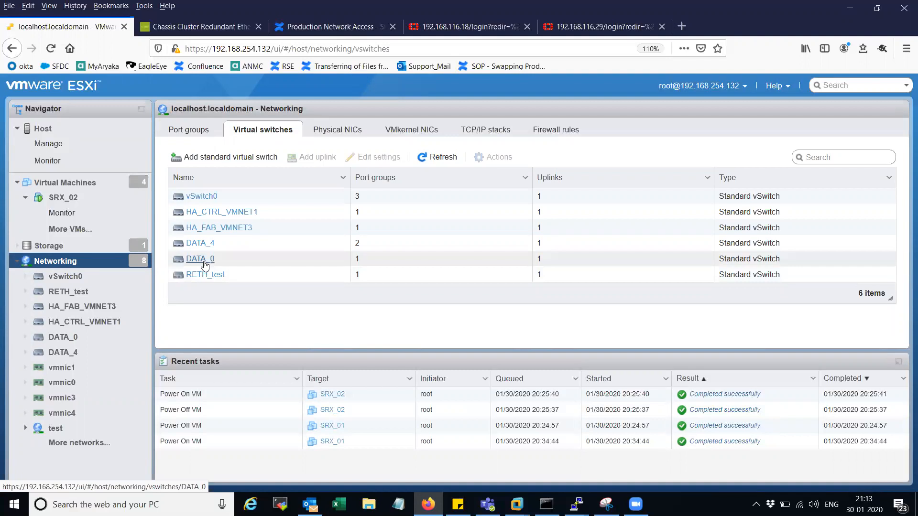
left_click(206, 136)
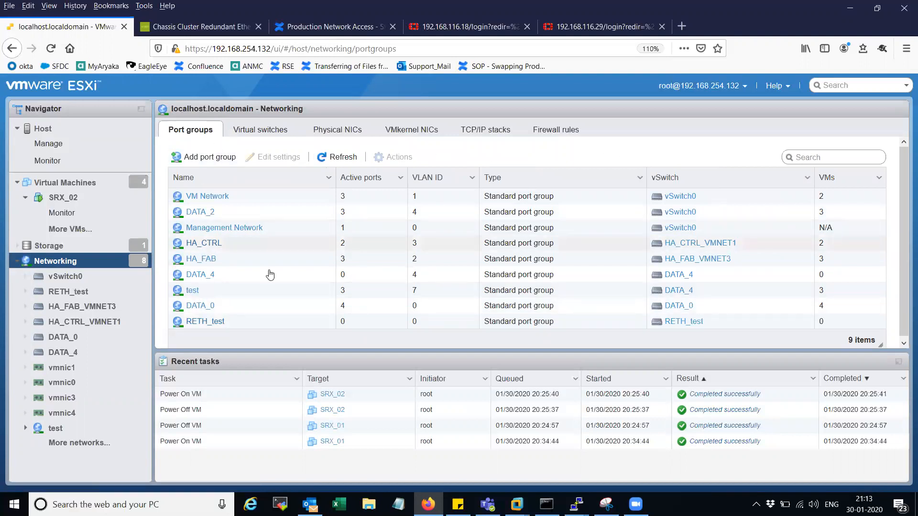
left_click(203, 217)
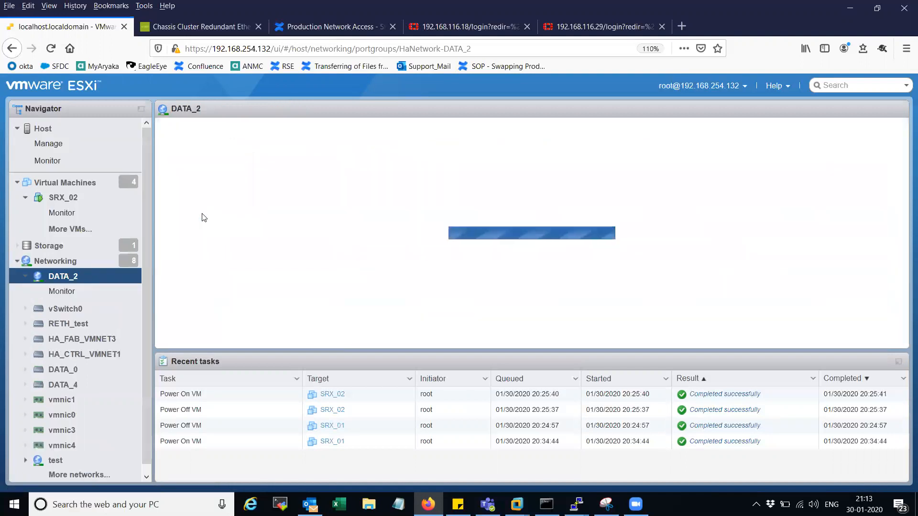
left_click(72, 262)
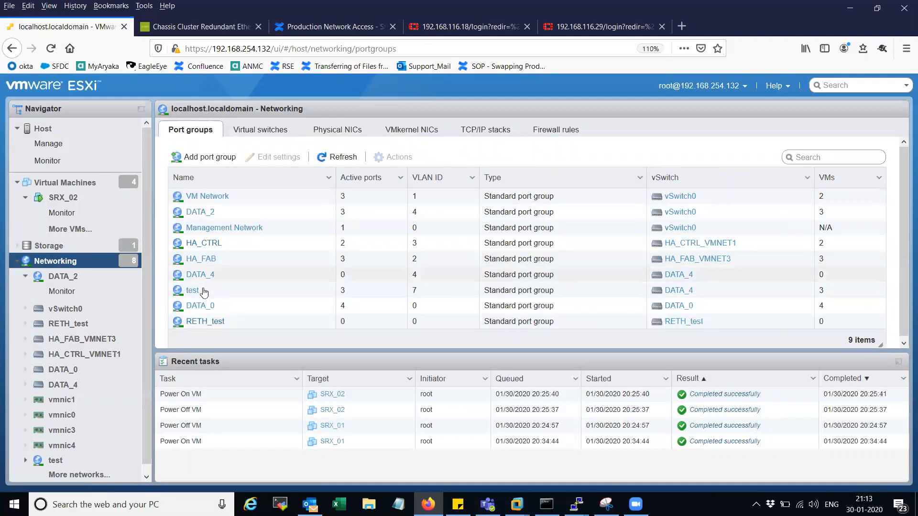
- Inspect the VLAN ID and security options of the HA_CTRL port group and close its settings without saving
left_click(208, 244)
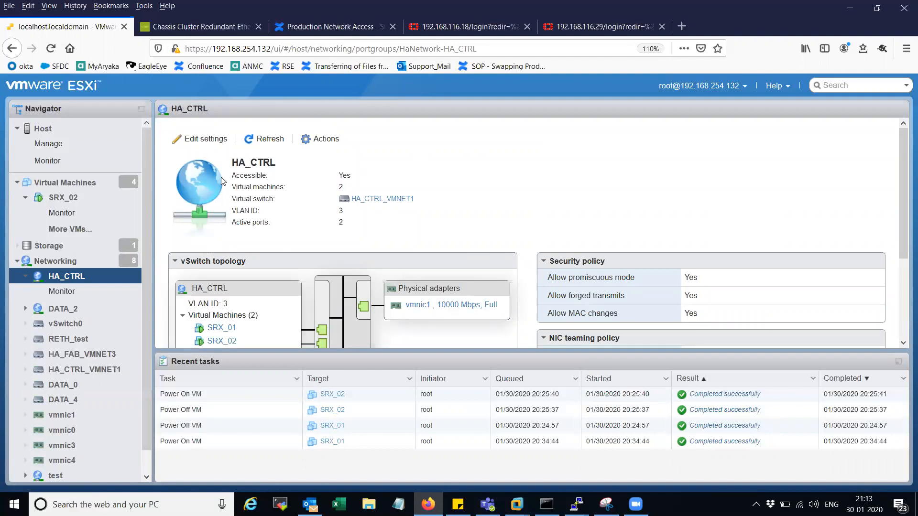
left_click(214, 140)
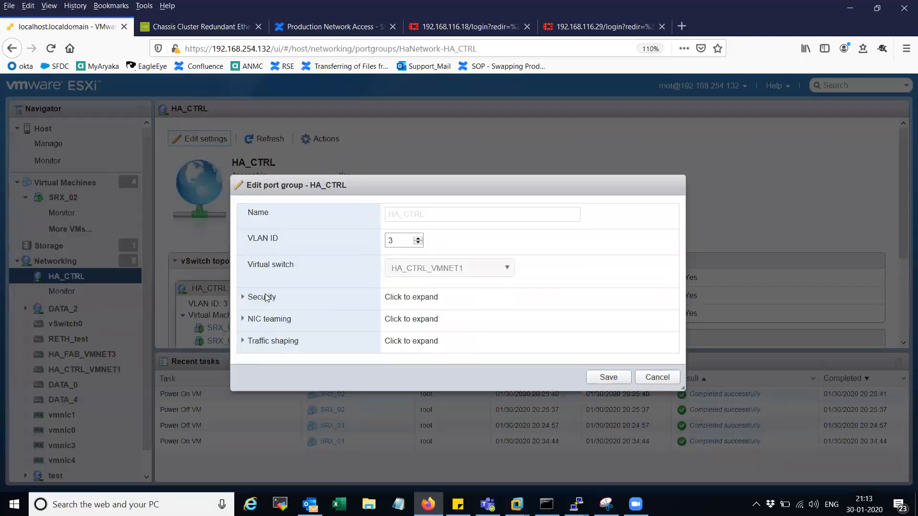
left_click(266, 298)
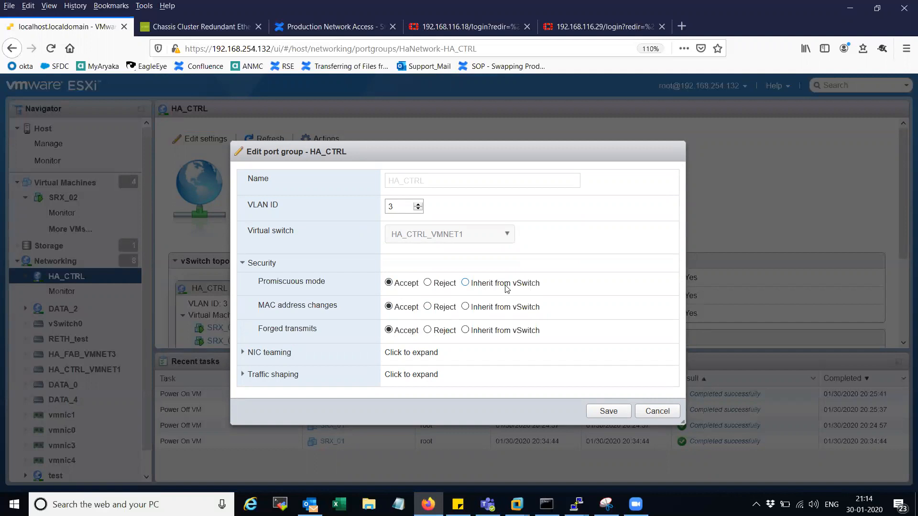
left_click(650, 417)
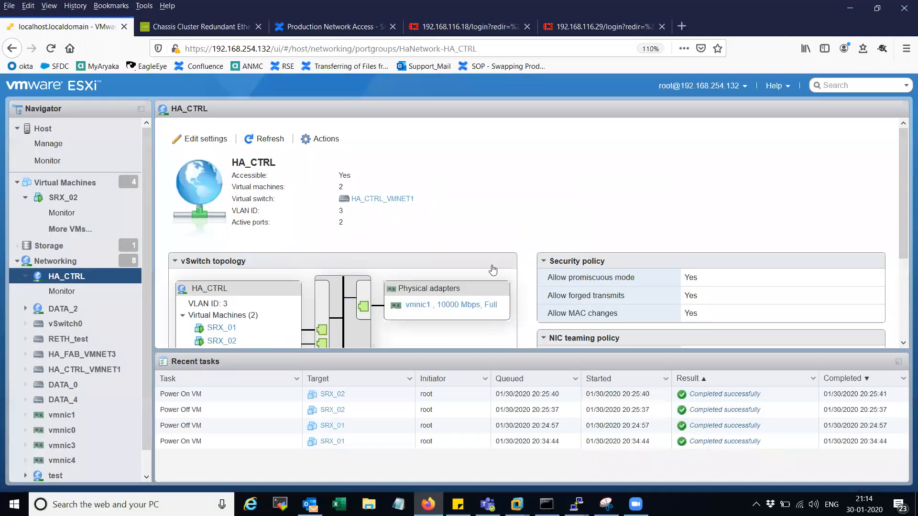
- Review the host's port group list and its virtual machine list, and return to the port groups
left_click(90, 266)
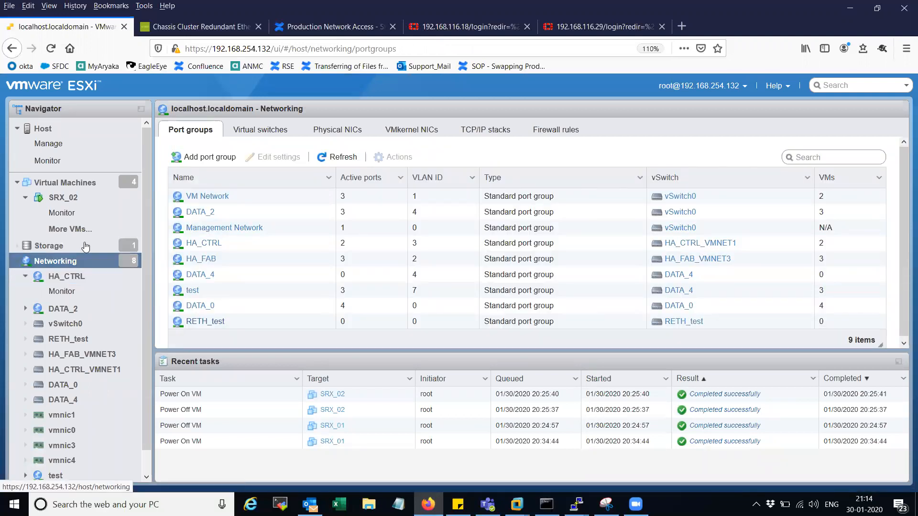
left_click(91, 189)
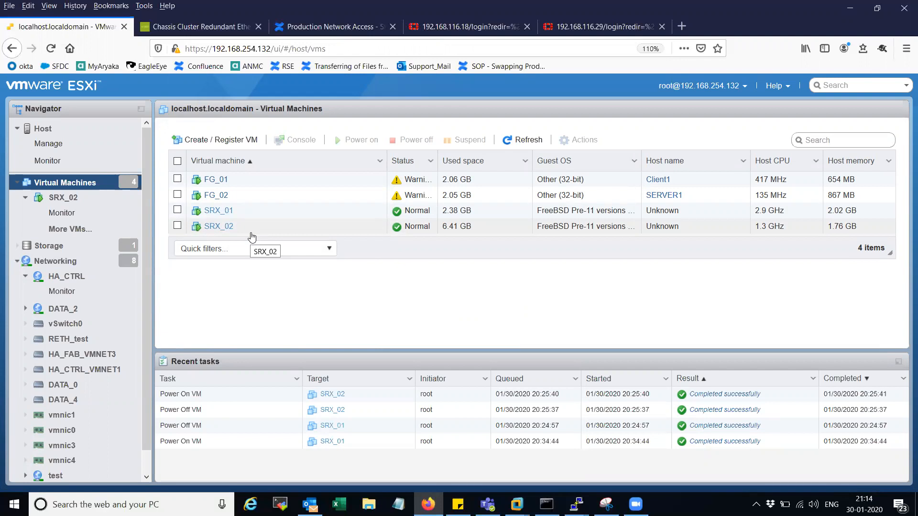
left_click(85, 264)
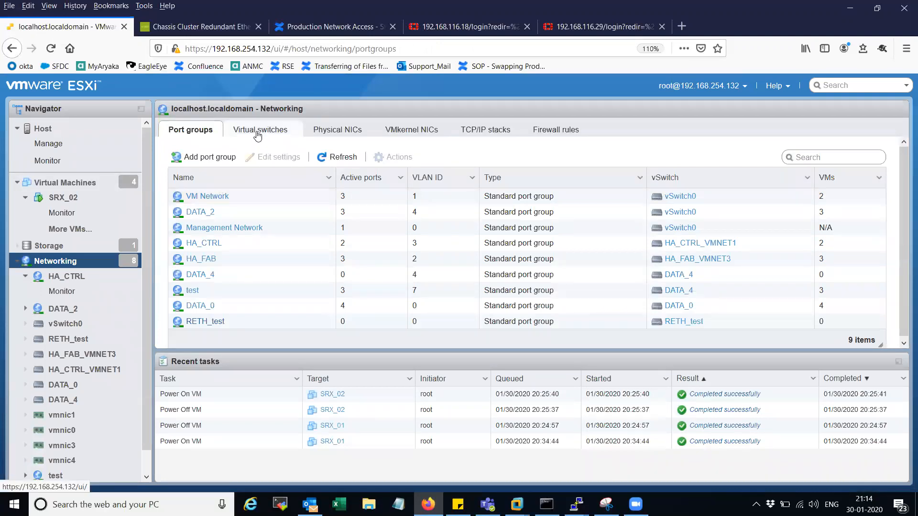
- Inspect the VLAN ID and security options of the DATA_0 port group and close its settings without saving
left_click(223, 308)
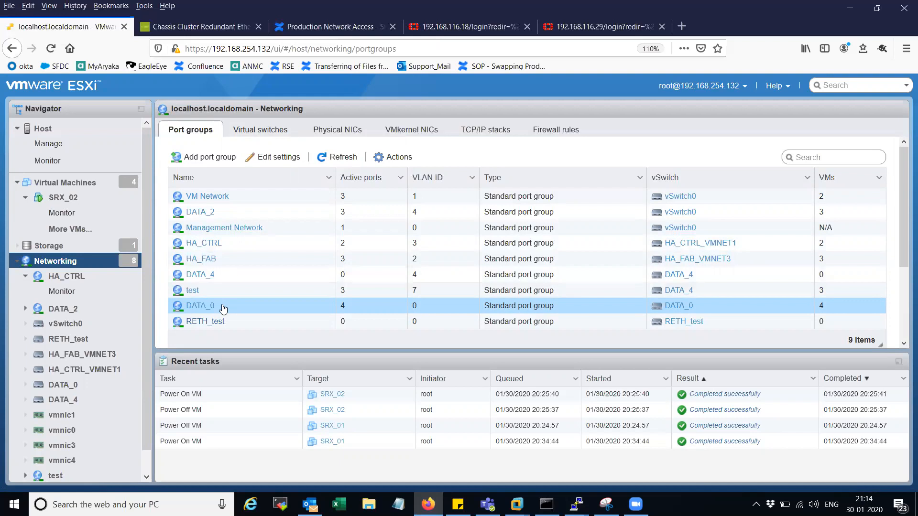
right_click(223, 308)
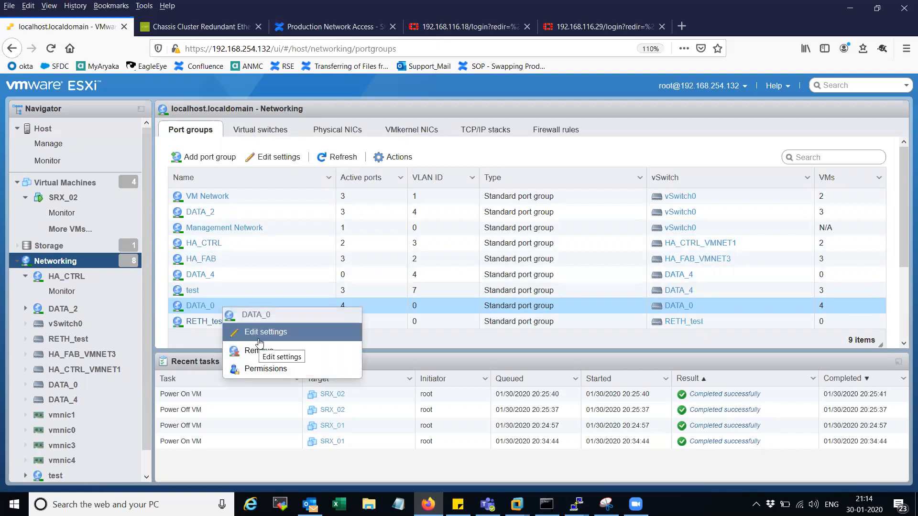
left_click(287, 337)
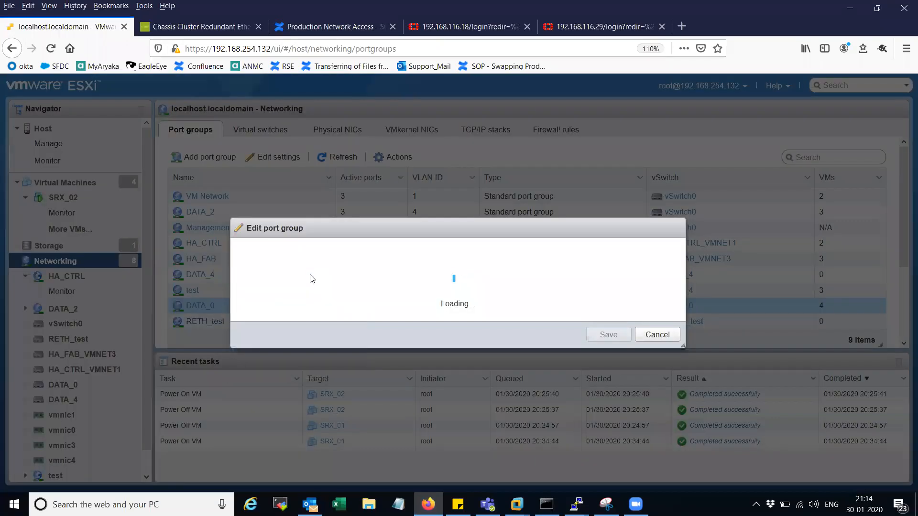
left_click(261, 297)
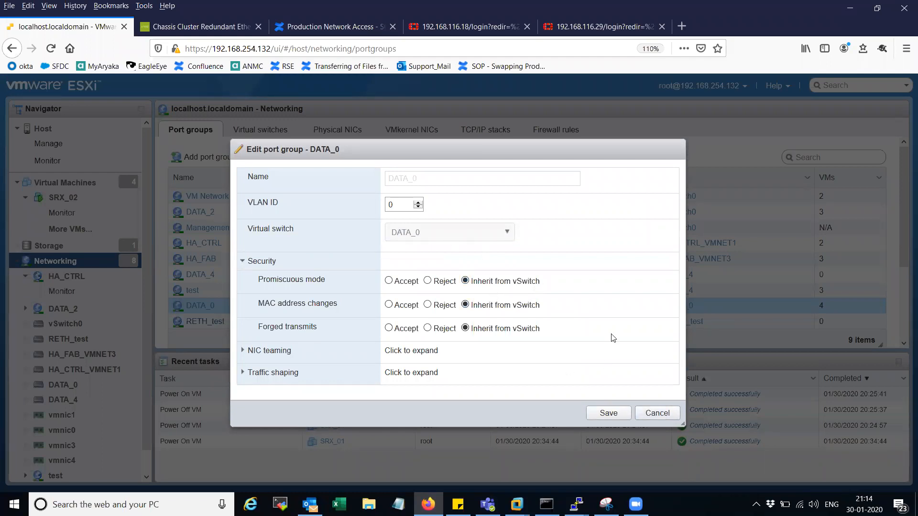
left_click(660, 417)
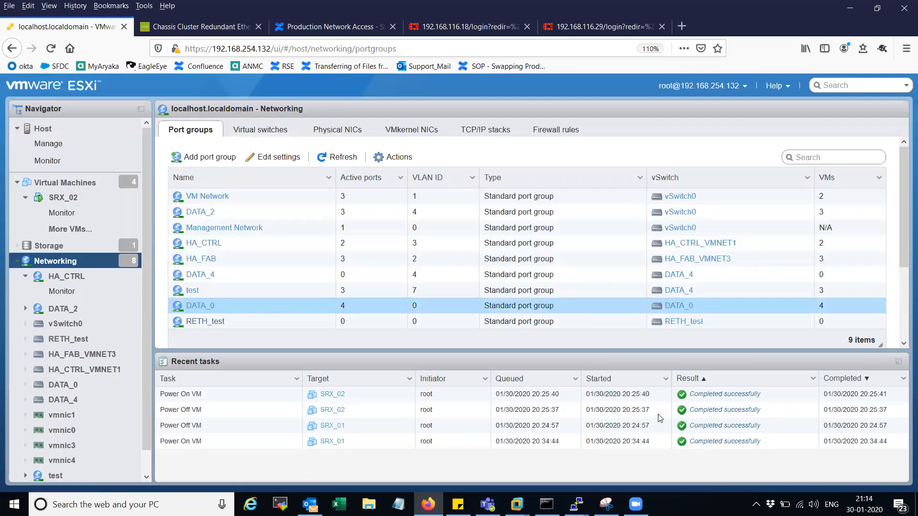
- Inspect the uplink and security options of the DATA_0 virtual switch and close its settings without saving
left_click(270, 130)
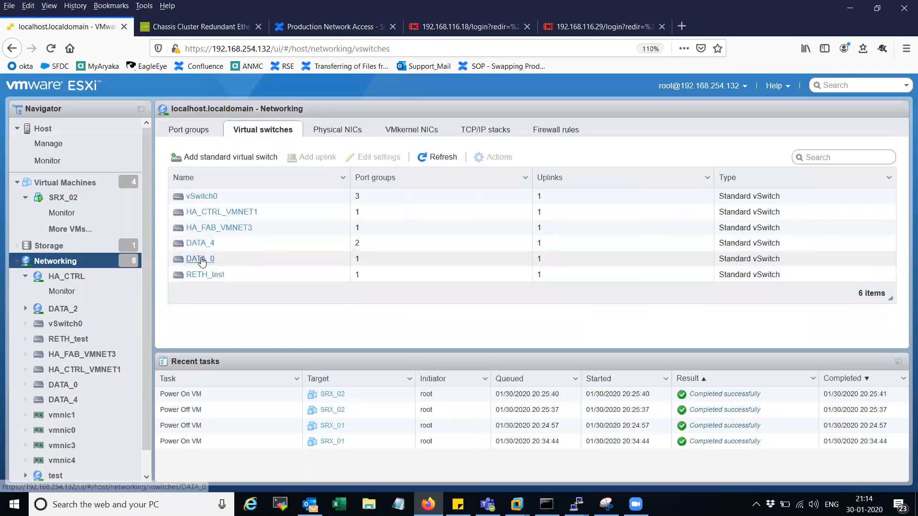
left_click(198, 259)
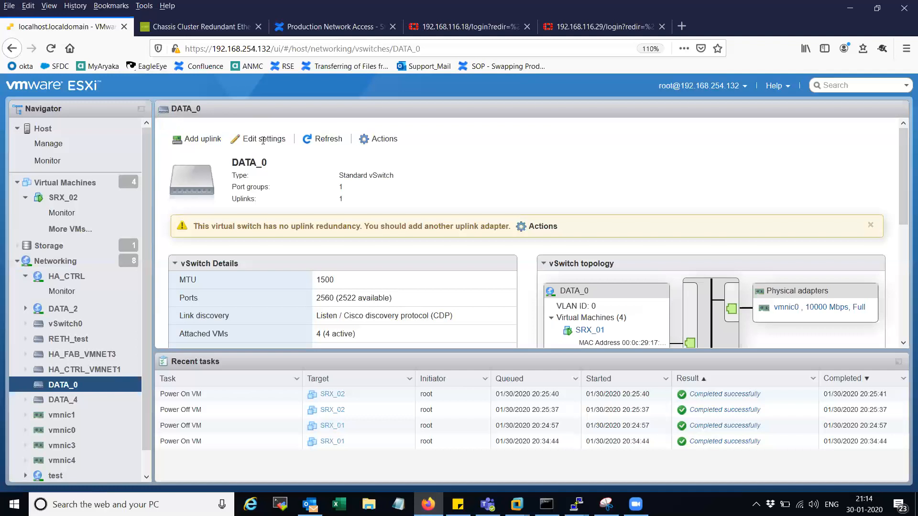
left_click(262, 141)
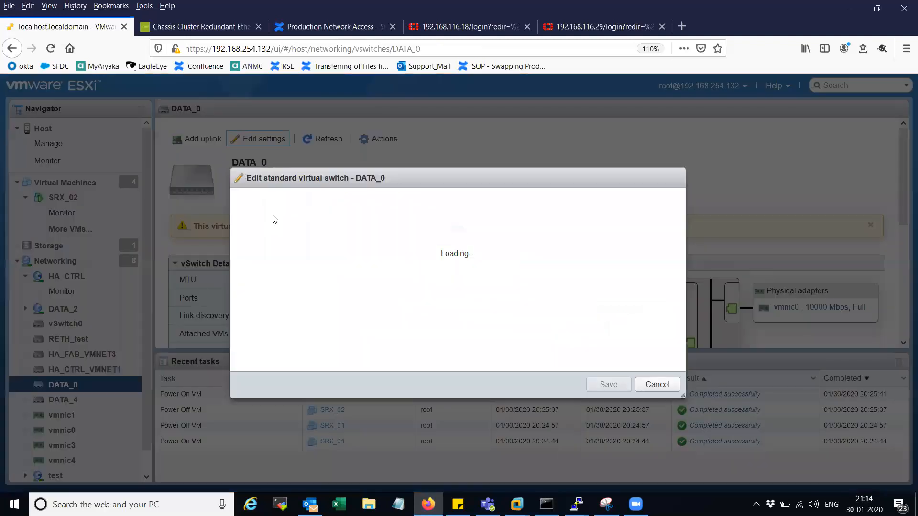
left_click(253, 303)
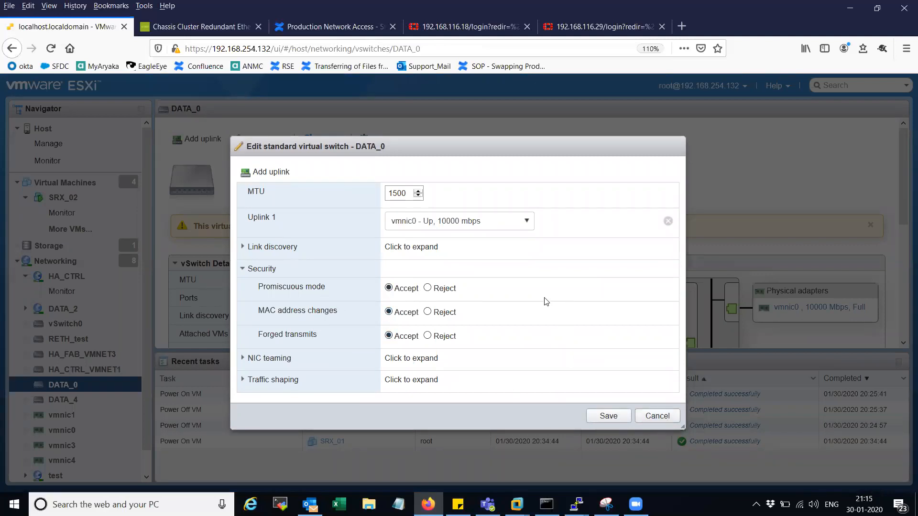
left_click(657, 416)
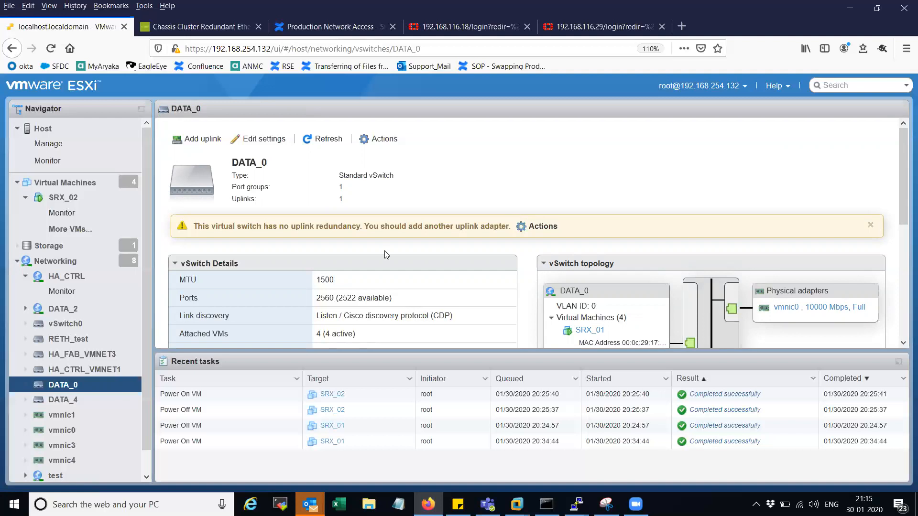
- Examine the virtual hardware settings of the SRX_01 virtual machine, including its five network adapters
left_click(76, 265)
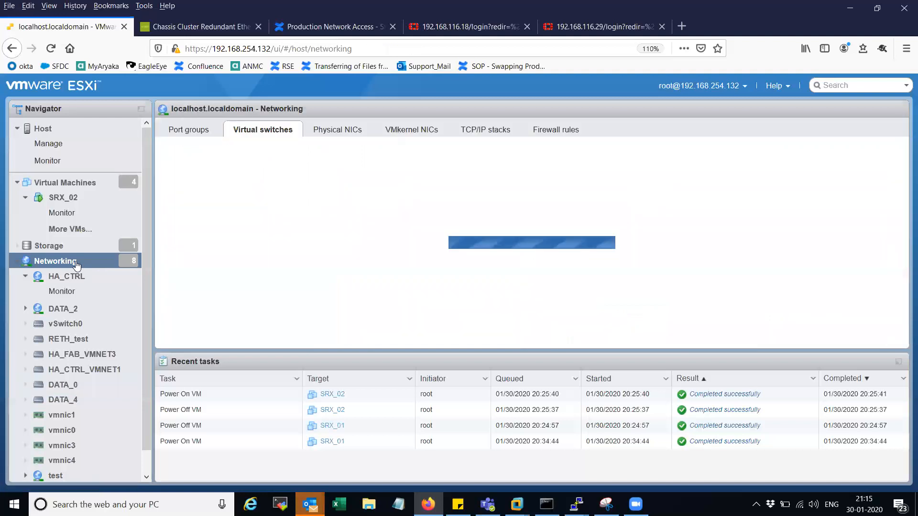
left_click(101, 189)
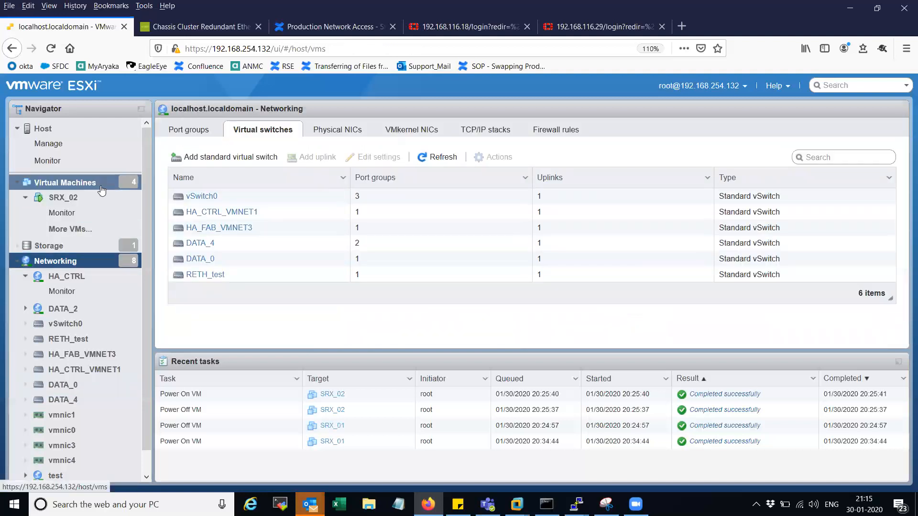
left_click(278, 211)
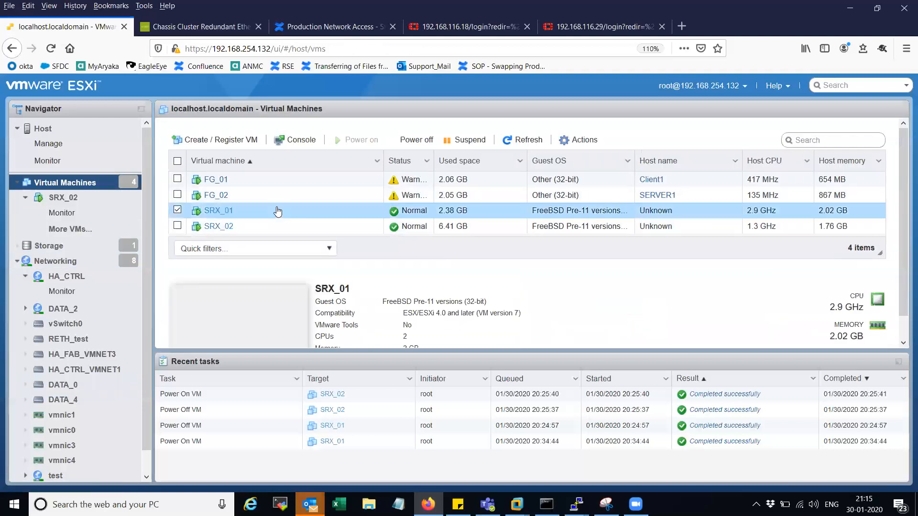
right_click(278, 212)
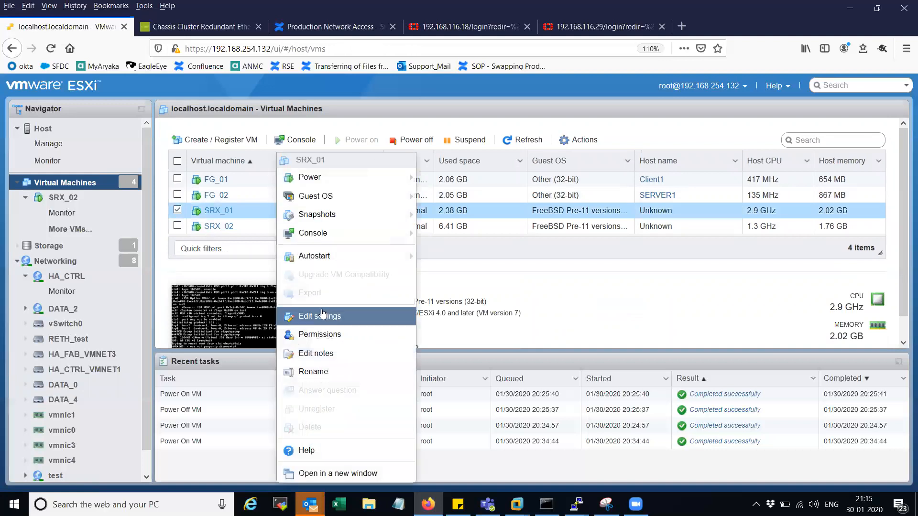
left_click(322, 311)
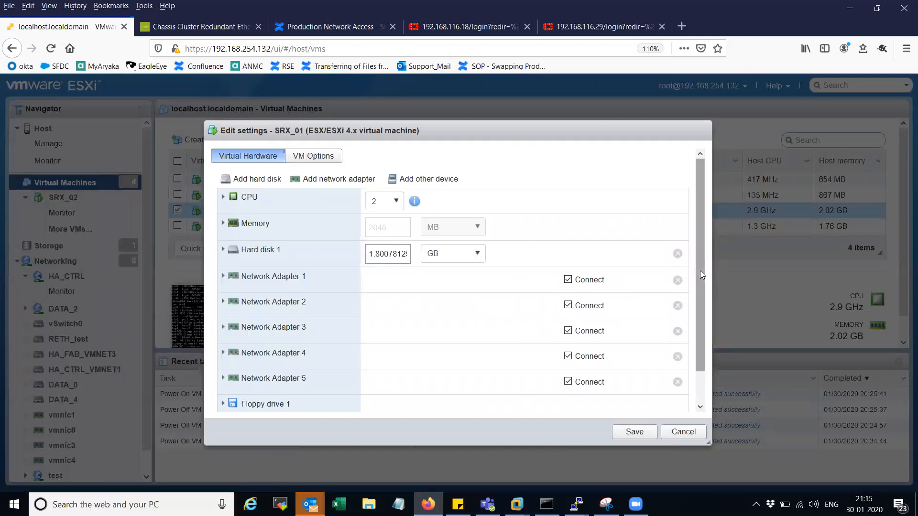
left_click_drag(701, 273, 700, 296)
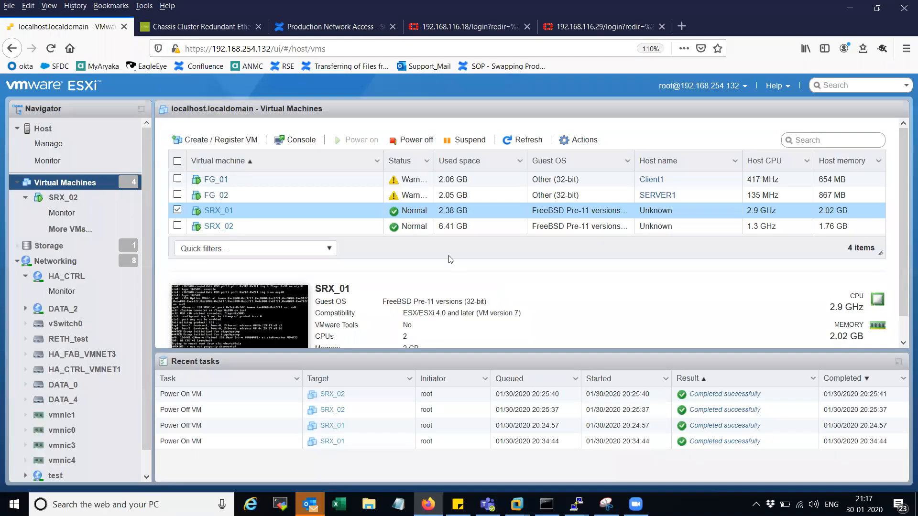
- Check the network adapter port group assignments of the SRX_02 virtual machine and close its settings without saving
left_click(266, 226)
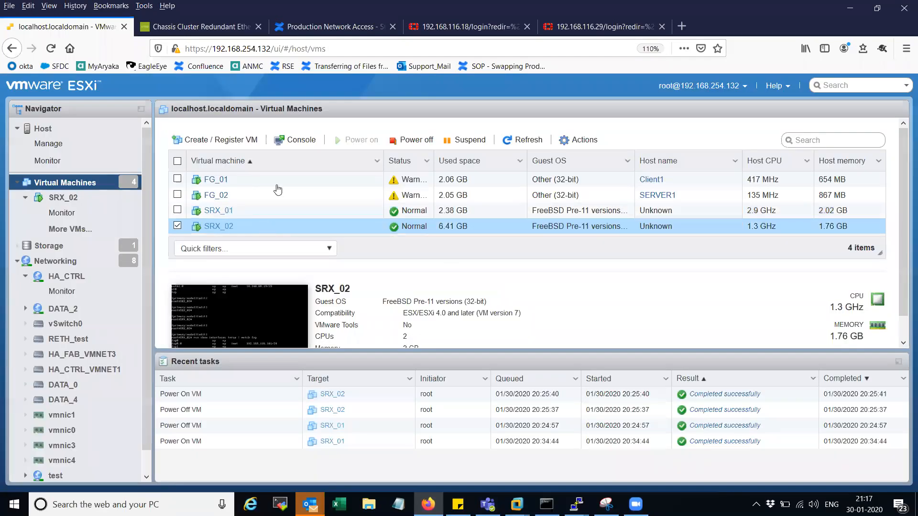
right_click(279, 226)
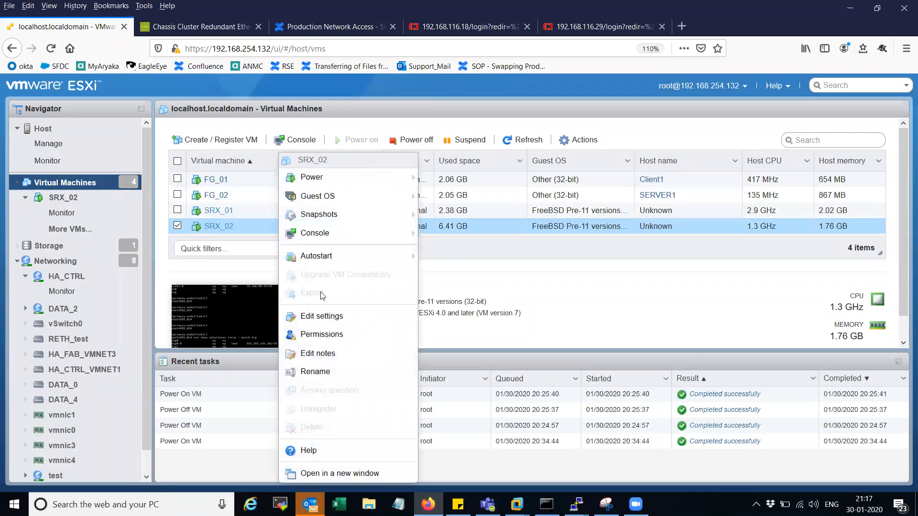
left_click(327, 316)
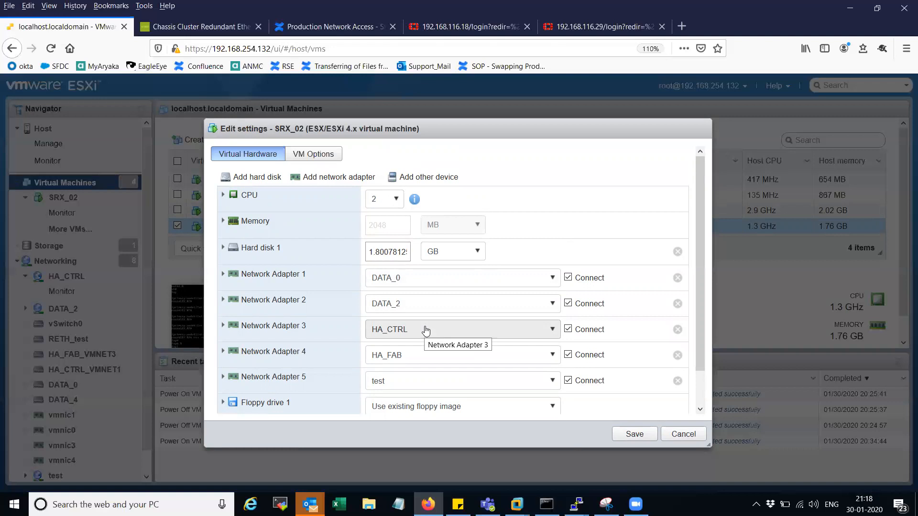
left_click(683, 435)
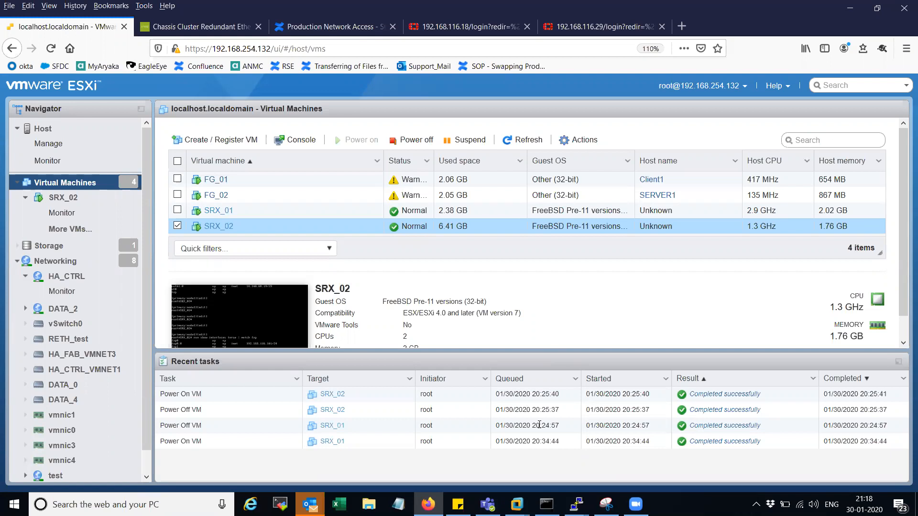
- Consult the cluster topology diagram in Snipping Tool and return to the ESXi host's port group list
left_click(607, 505)
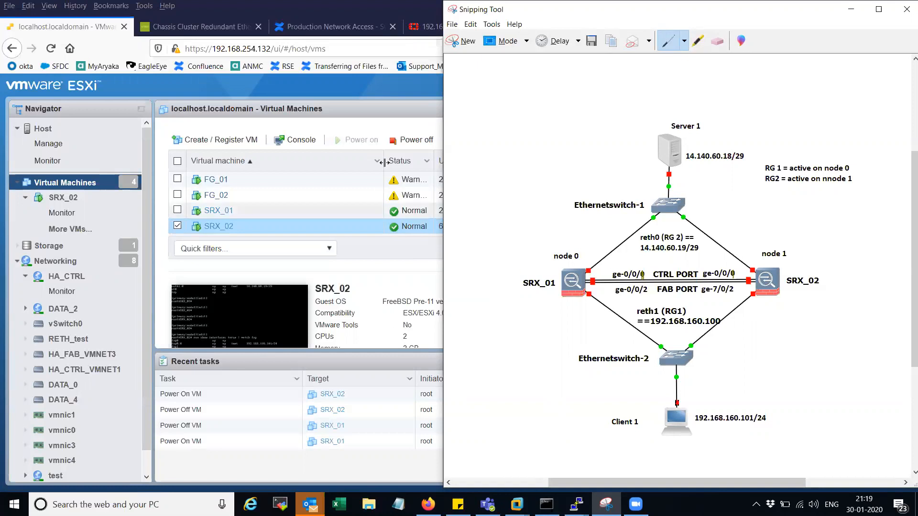
left_click(381, 115)
left_click(92, 262)
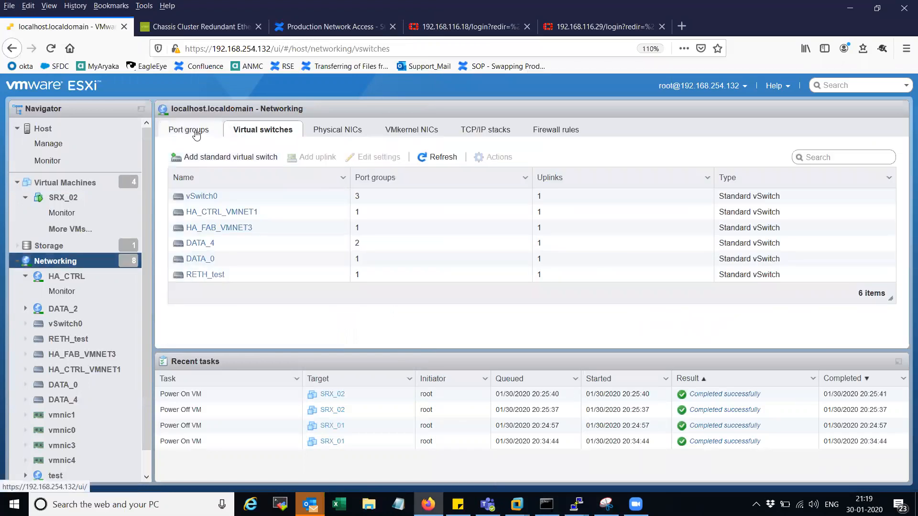
left_click(196, 134)
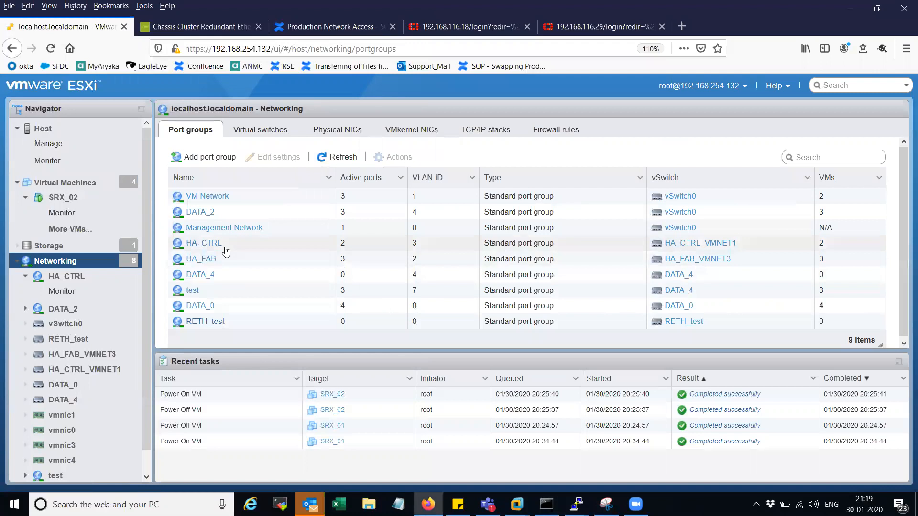
- Recheck the security options of the DATA_0 port group and close its settings without saving
left_click(201, 305)
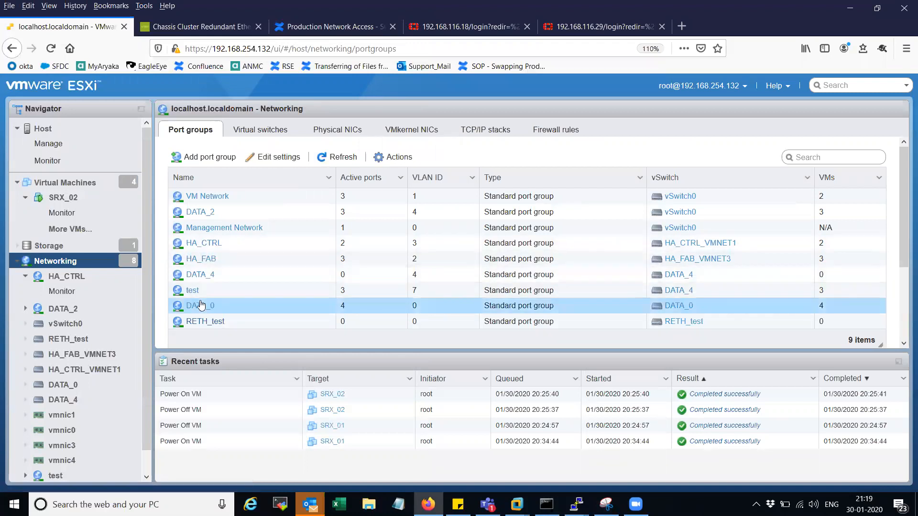
left_click(281, 156)
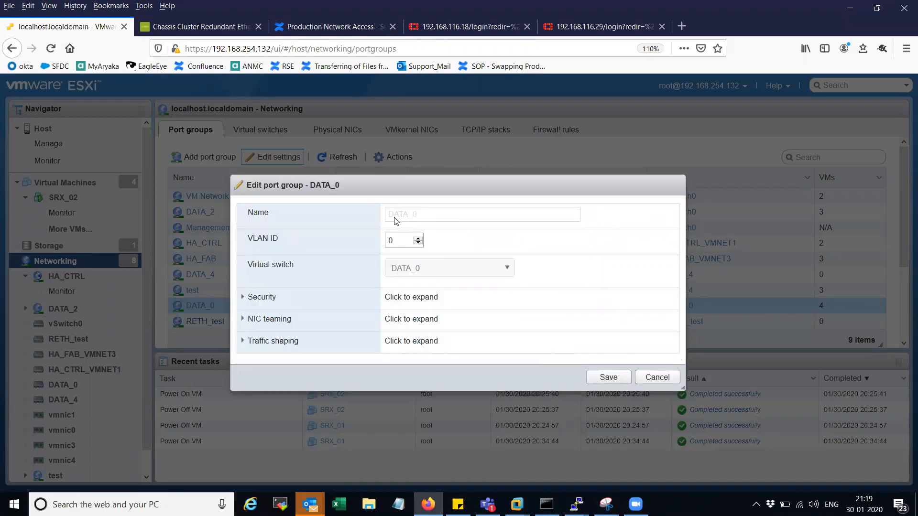
left_click(257, 301)
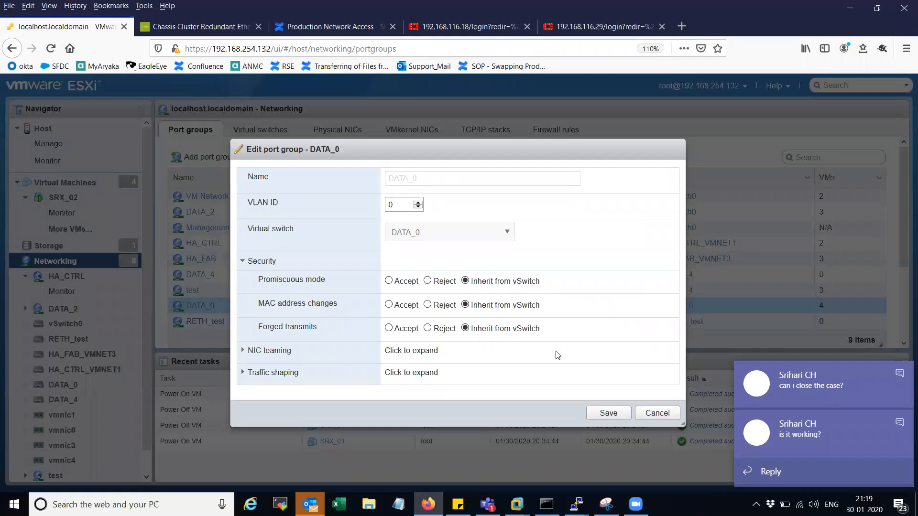
left_click(644, 417)
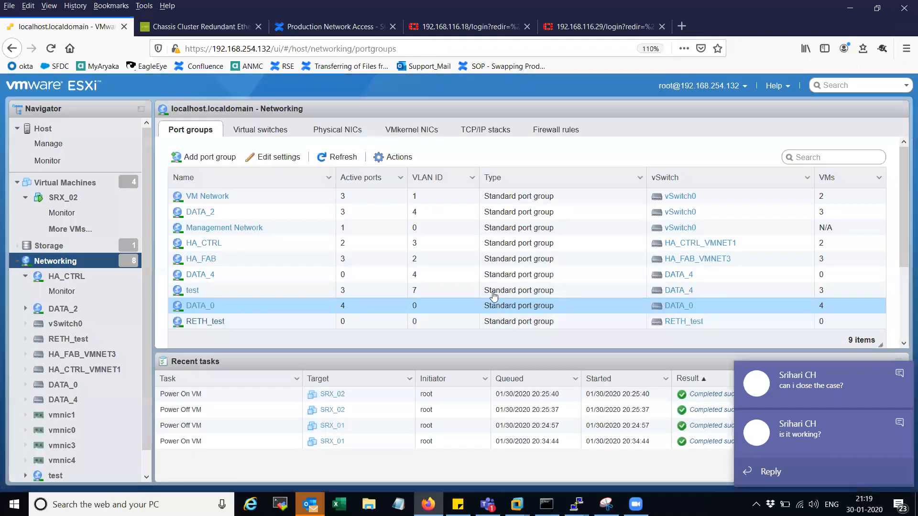
- Examine the MTU and security settings of the DATA_0 virtual switch, close them without saving, and return to the virtual switch list
left_click(279, 137)
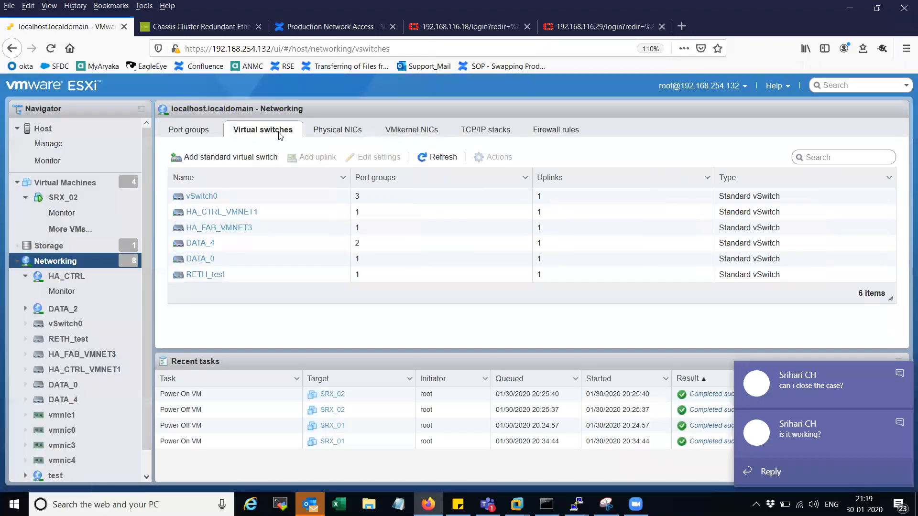
left_click(200, 259)
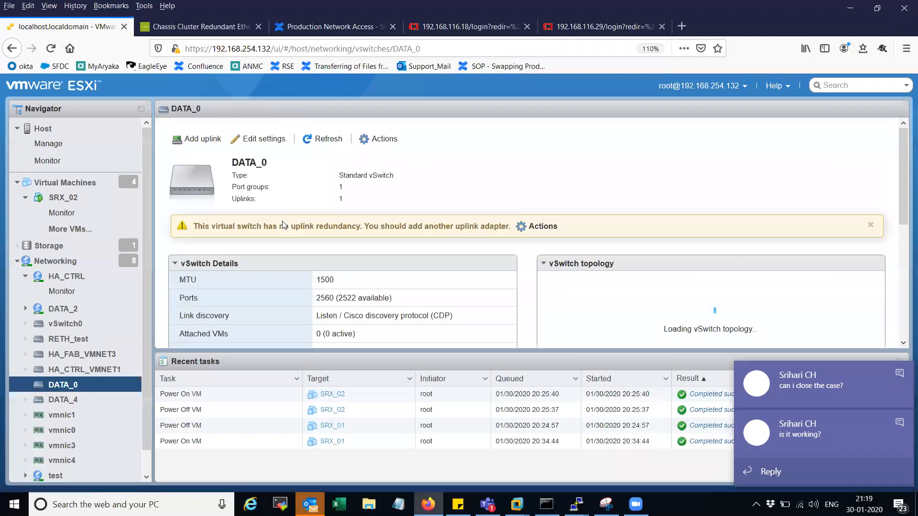
left_click(275, 142)
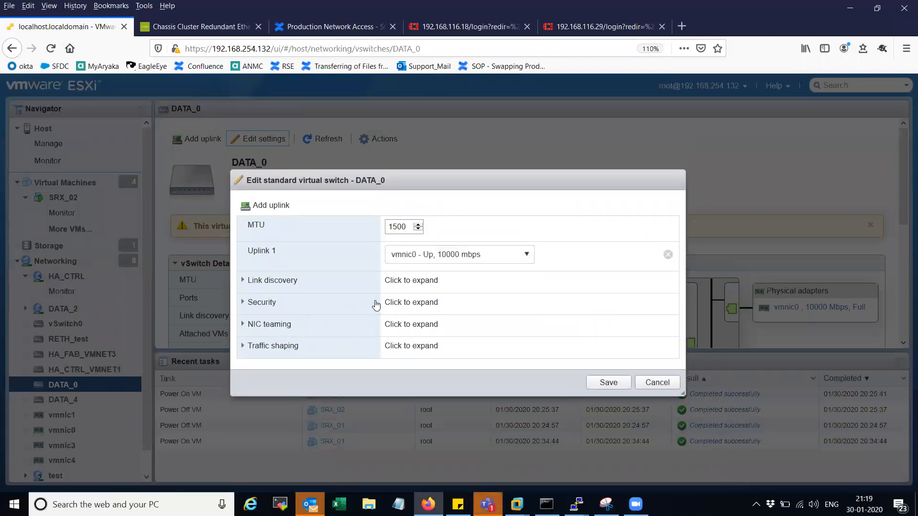
left_click(242, 303)
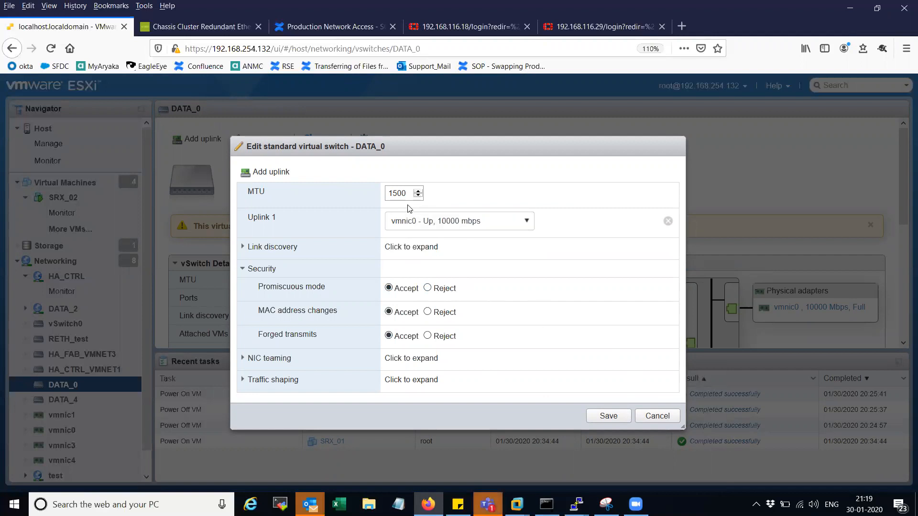
left_click_drag(409, 193, 377, 194)
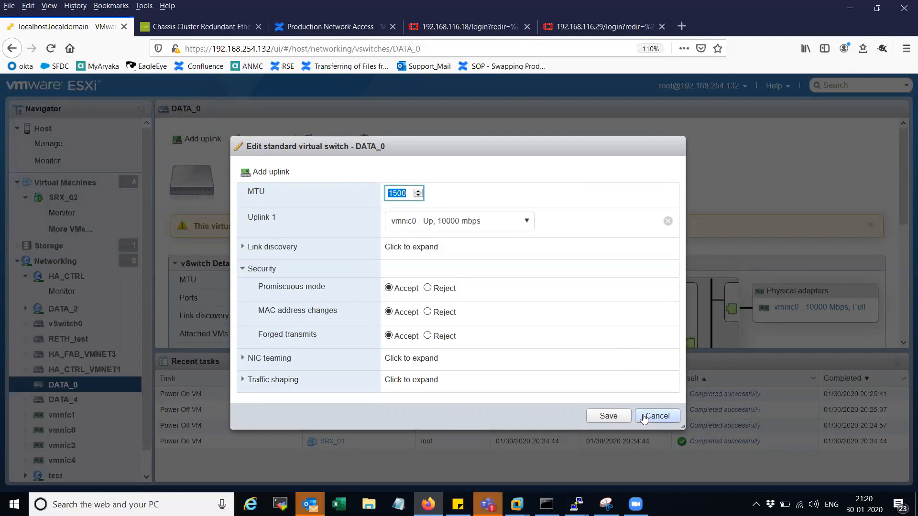
left_click(435, 182)
double_click(397, 194)
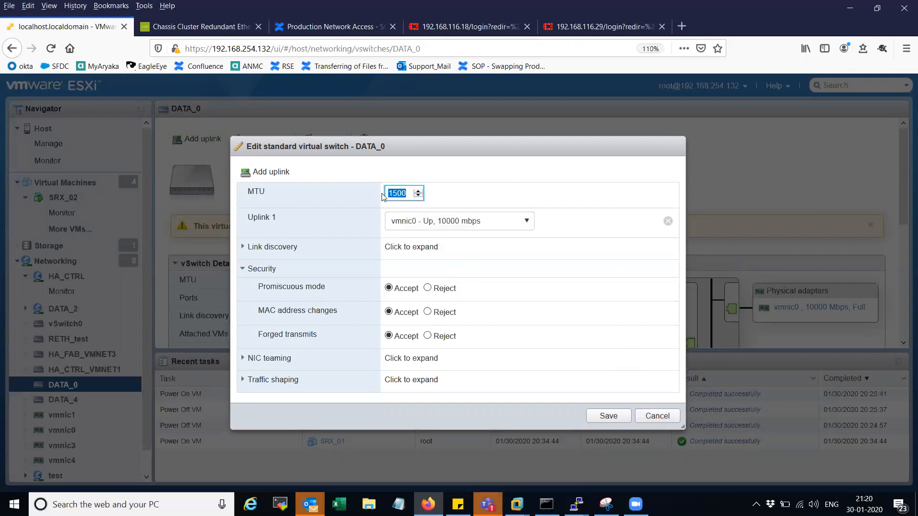
left_click(534, 177)
left_click(658, 417)
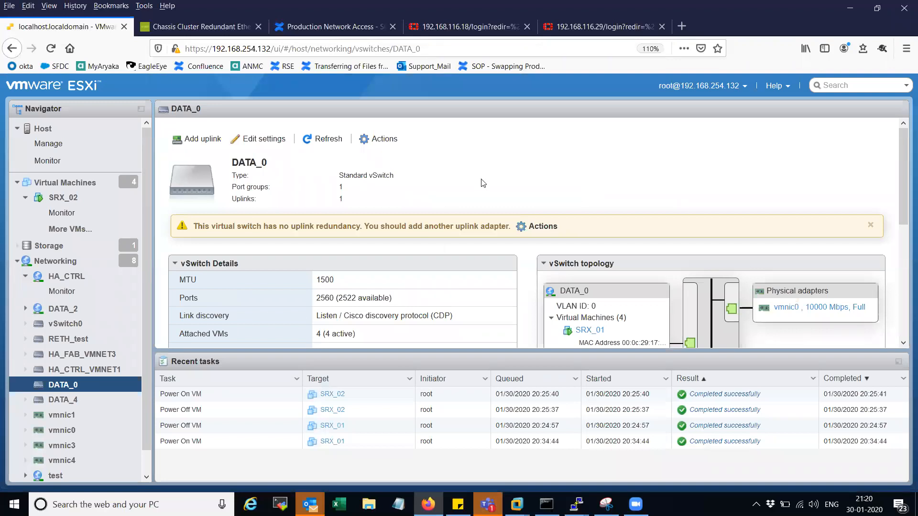
left_click(113, 263)
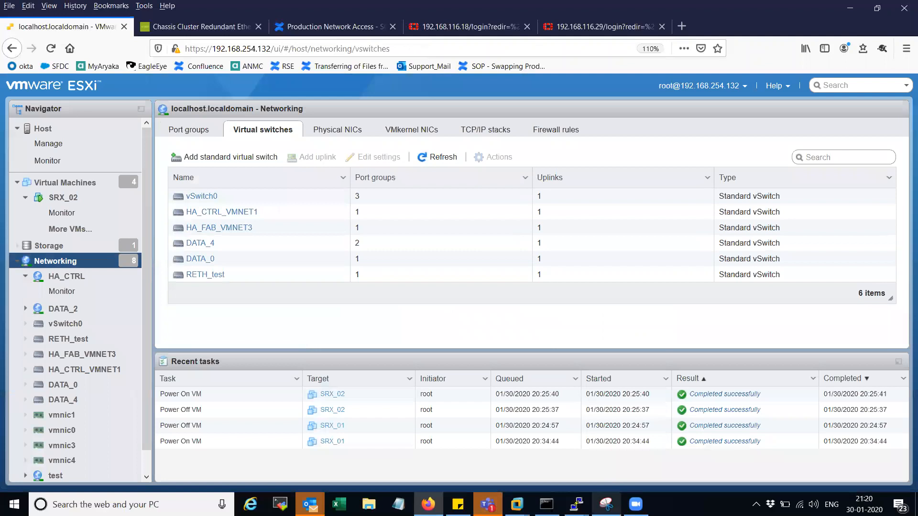
- In the Snipping Tool topology diagram, draw arrows to Client 1 and Server 1 and circle SRX_01, SRX_02, RG1 and RG 2
left_click(606, 504)
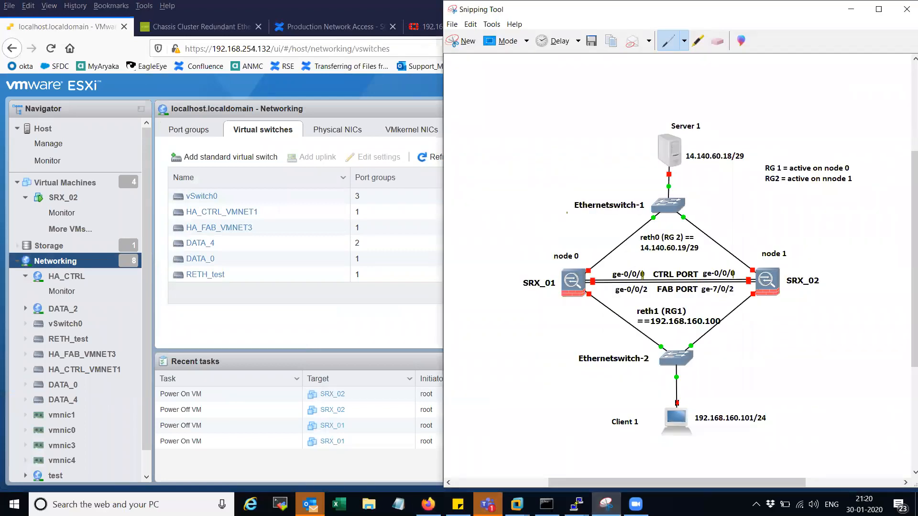
mouse_move(567, 424)
left_mouse_down()
mouse_move(601, 424)
mouse_move(596, 437)
left_mouse_up()
mouse_move(585, 149)
left_mouse_down()
mouse_move(641, 146)
mouse_move(628, 159)
left_mouse_up()
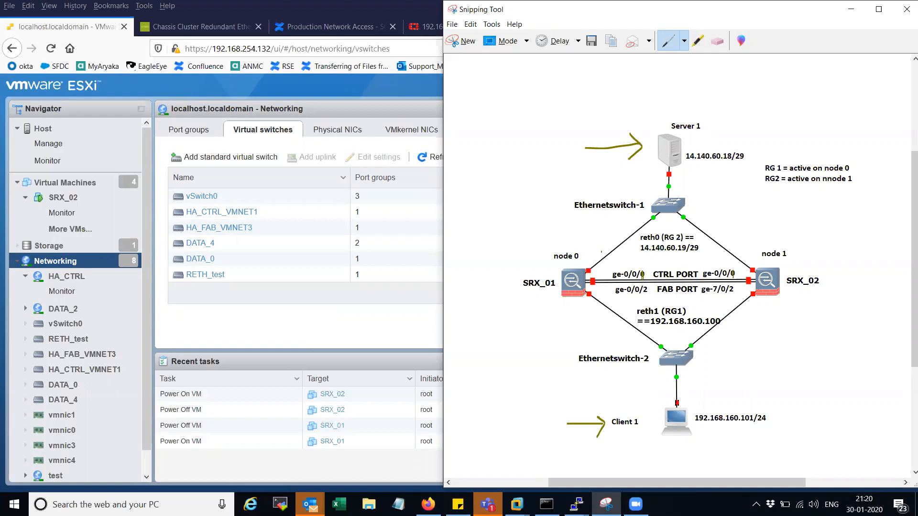
mouse_move(544, 272)
left_mouse_down()
mouse_move(517, 272)
mouse_move(548, 298)
mouse_move(557, 283)
mouse_move(543, 273)
left_mouse_up()
mouse_move(806, 265)
left_mouse_down()
mouse_move(783, 286)
mouse_move(812, 298)
mouse_move(837, 274)
mouse_move(807, 267)
left_mouse_up()
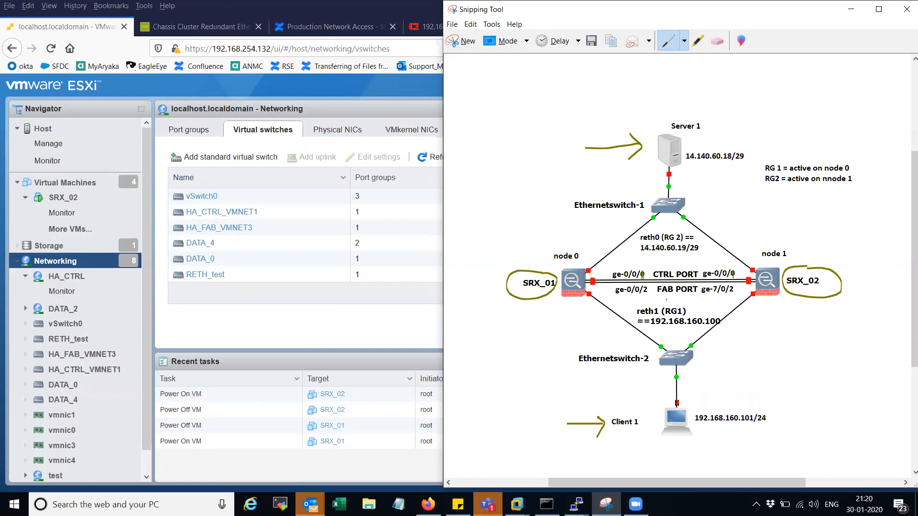
mouse_move(686, 303)
left_mouse_down()
mouse_move(660, 305)
mouse_move(666, 321)
mouse_move(685, 322)
mouse_move(687, 305)
left_mouse_up()
mouse_move(682, 228)
left_mouse_down()
mouse_move(660, 234)
mouse_move(678, 245)
mouse_move(687, 235)
left_mouse_up()
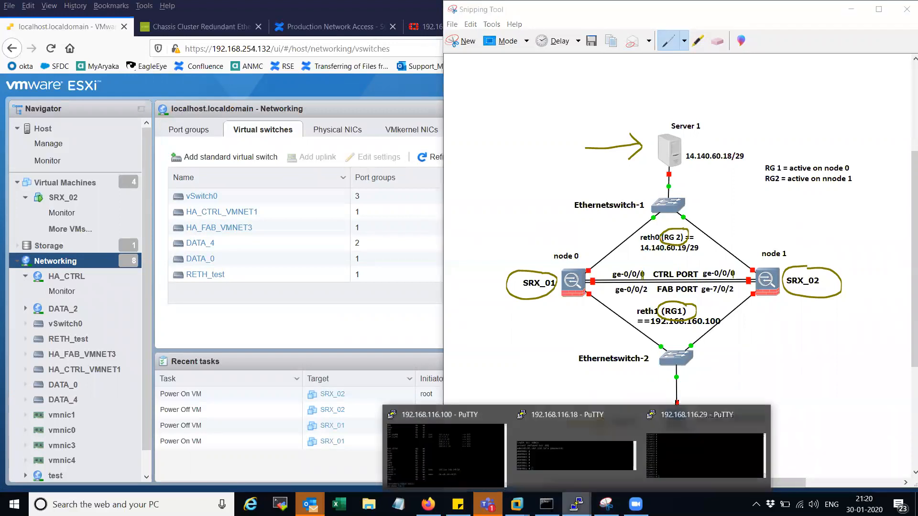
- Switch to PuTTY and bring the 192.168.116.100, 192.168.116.29 and 192.168.116.18 sessions to the front
left_click(448, 449)
mouse_move(576, 504)
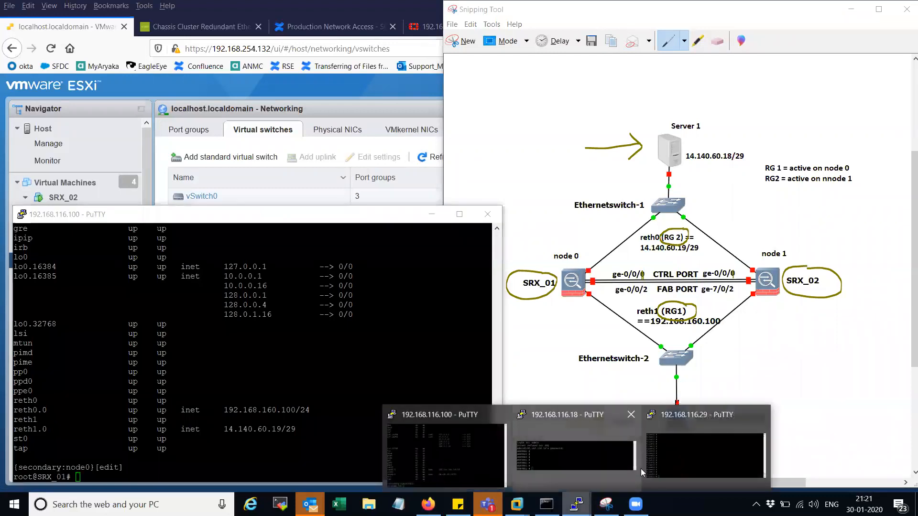
left_click(669, 459)
left_click(576, 482)
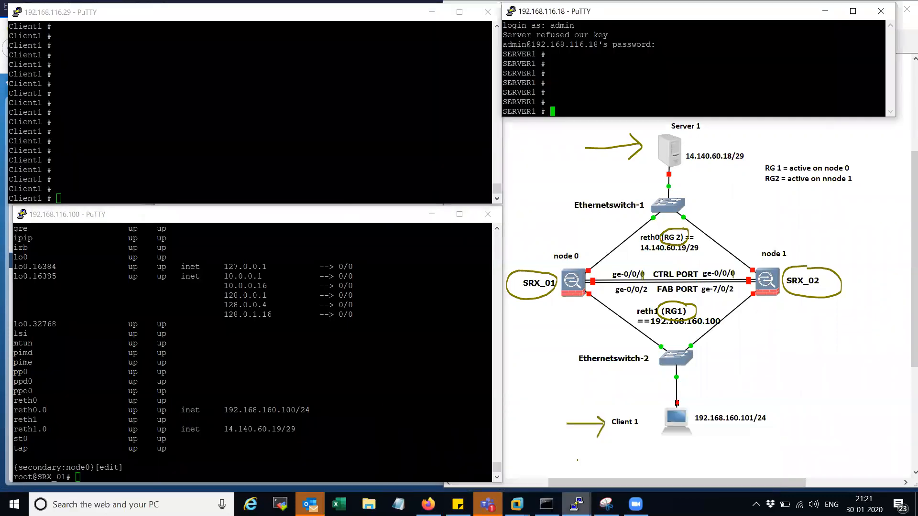
- Run "get sys int phy" on SERVER1, page through the output to port4 and highlight its IP address
key("Return")
key("Return")
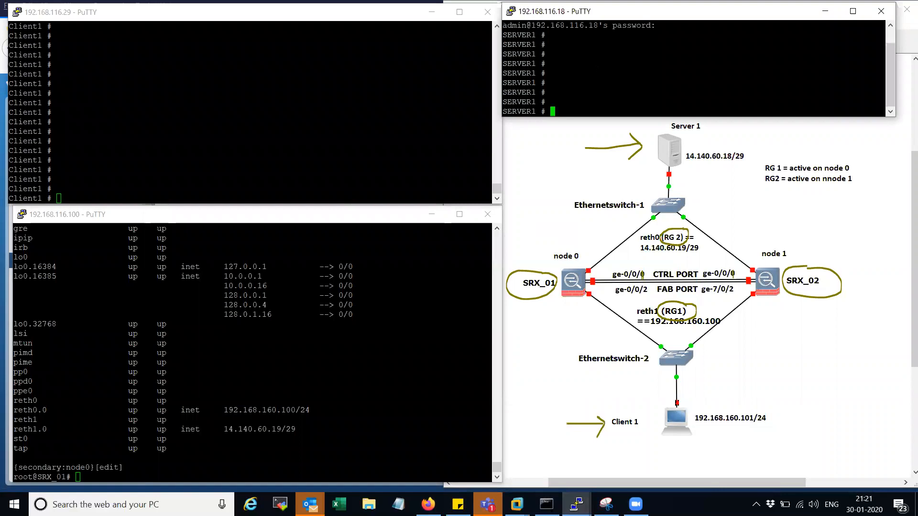
type("get sys int phy")
key("Return")
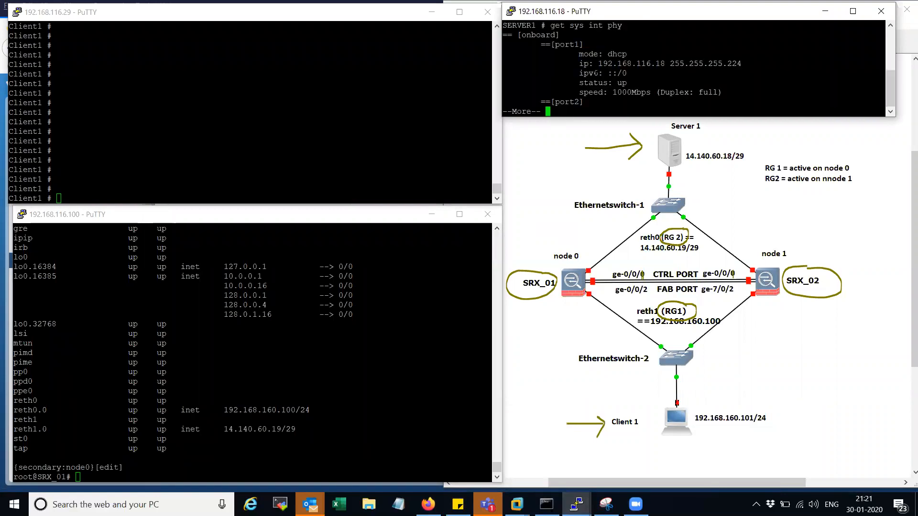
key("Return")
key("Return")
key("Return")
key("Return")
key("Return")
key("Return")
key("Return")
key("Return")
key("Return")
key("Return")
key("Return")
key("Return")
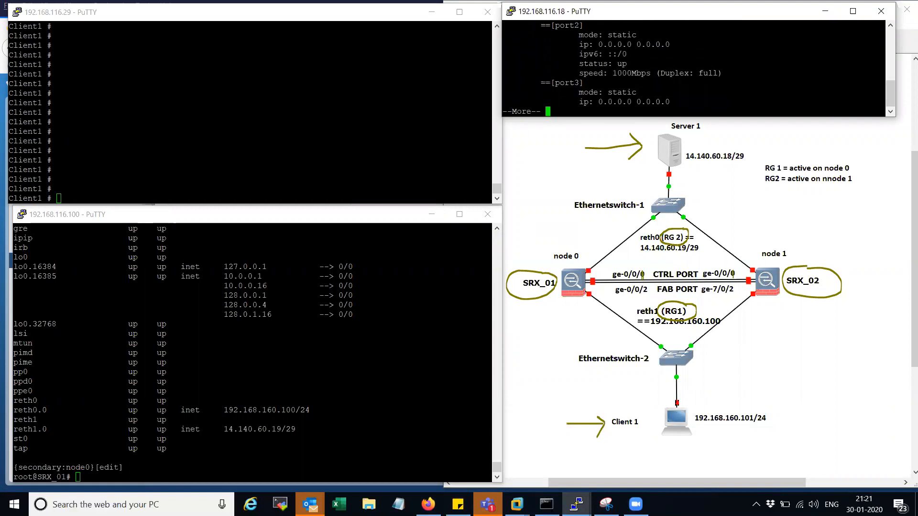
key("Return")
key("Return")
key("Return")
key("Return")
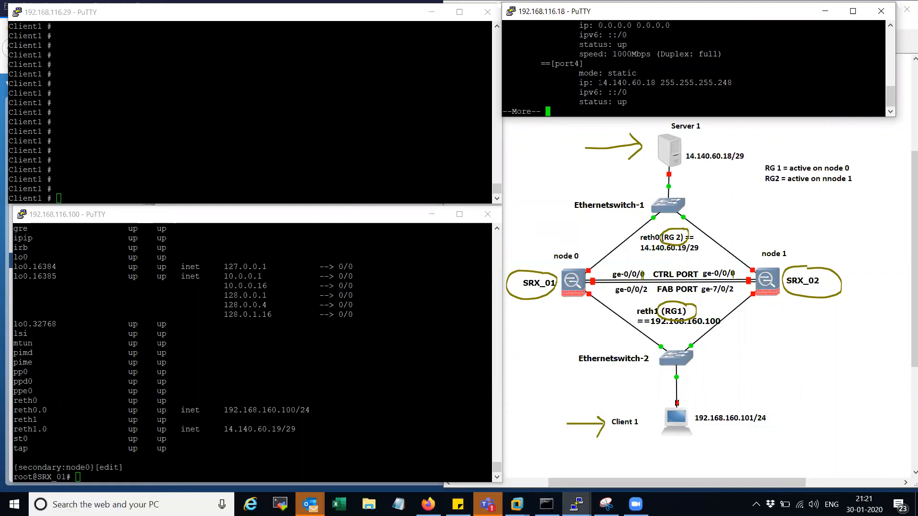
left_click_drag(599, 83, 654, 83)
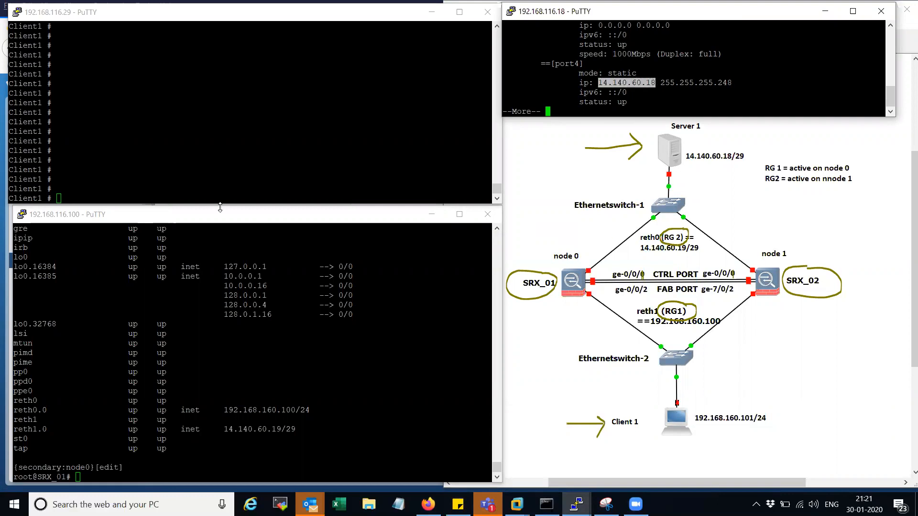
- Run "run show interfaces terse" on SRX_01, page to the end and highlight the reth1.0 and reth0.0 addresses
left_click(206, 306)
key("Return")
key("Return")
type("run show interfaces ter")
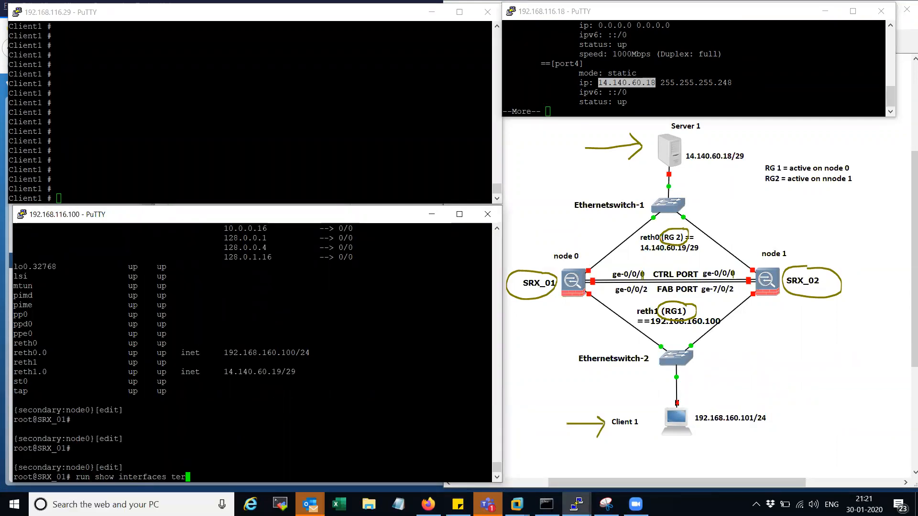
type("se")
key("Return")
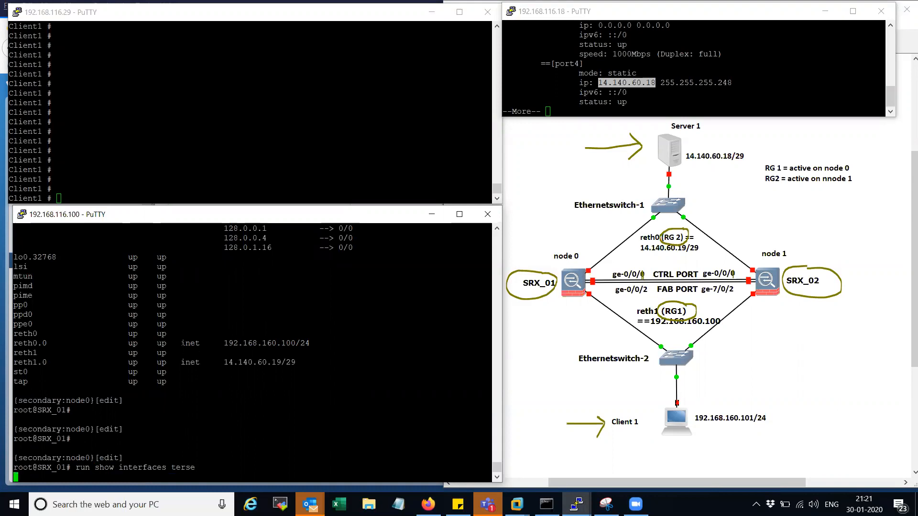
key("Return")
key("Return")
key("Return")
key("Return")
key("Return")
key("Return")
key("Return")
key("Return")
key("Return")
key("Return")
key("Return")
key("Return")
key("Return")
key("Return")
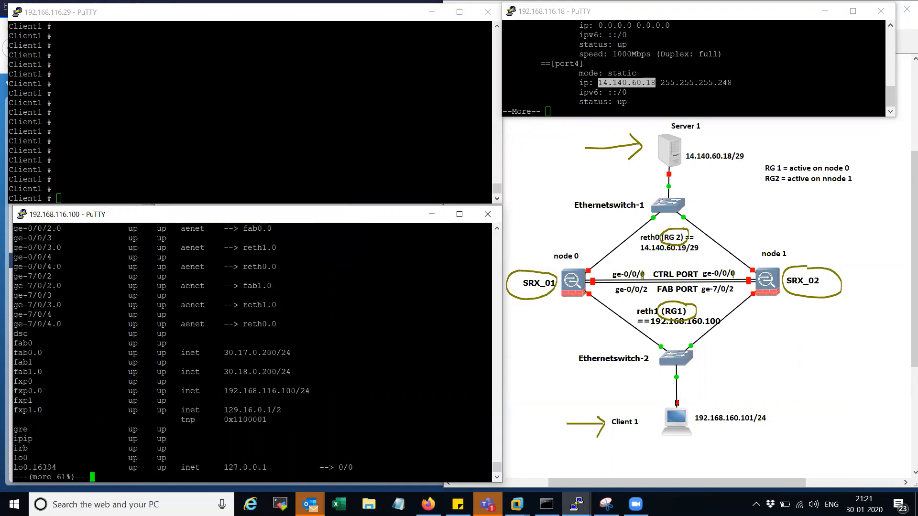
key("Return")
key("Return")
key("Return")
key("Return")
key("Return")
key("Return")
key("Return")
key("Return")
key("Return")
key("Return")
key("Return")
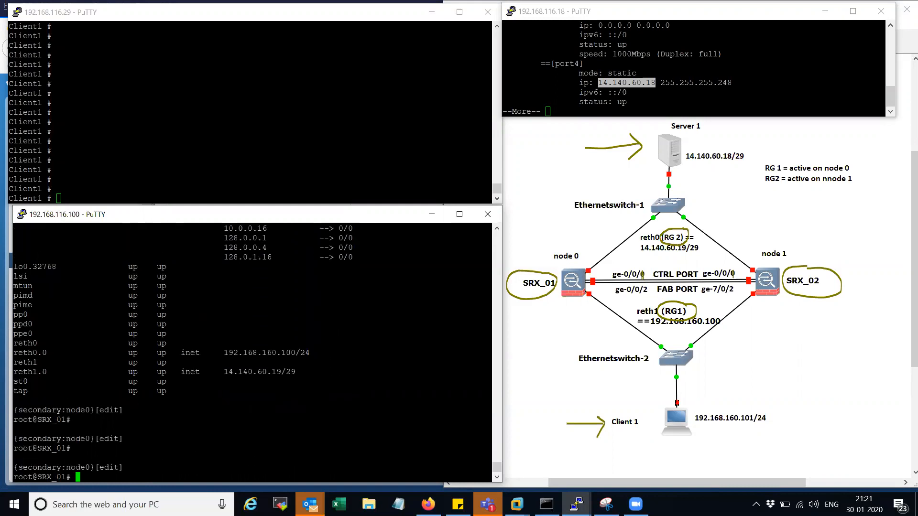
left_click_drag(223, 372, 296, 374)
left_click_drag(223, 353, 306, 354)
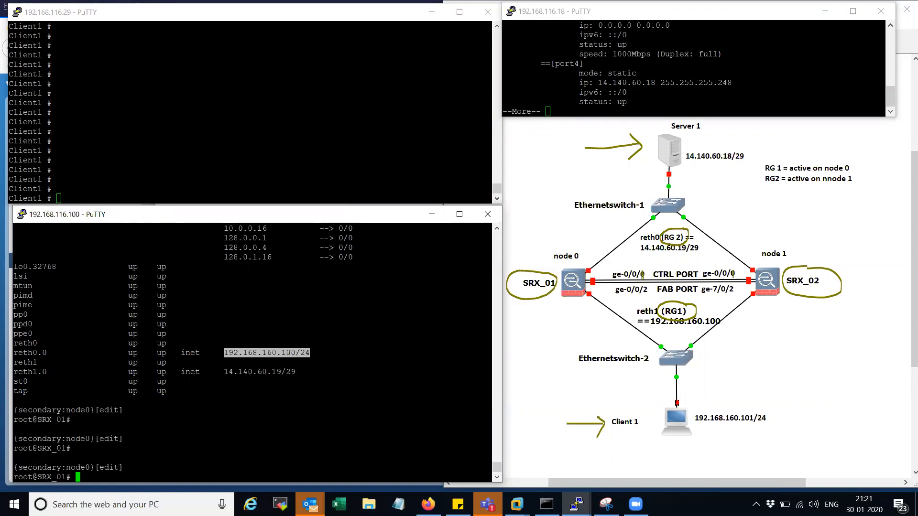
- Run "get sys int phy" on Client1, page to port4 and highlight its IP address
left_click(232, 201)
type("get sys int phy")
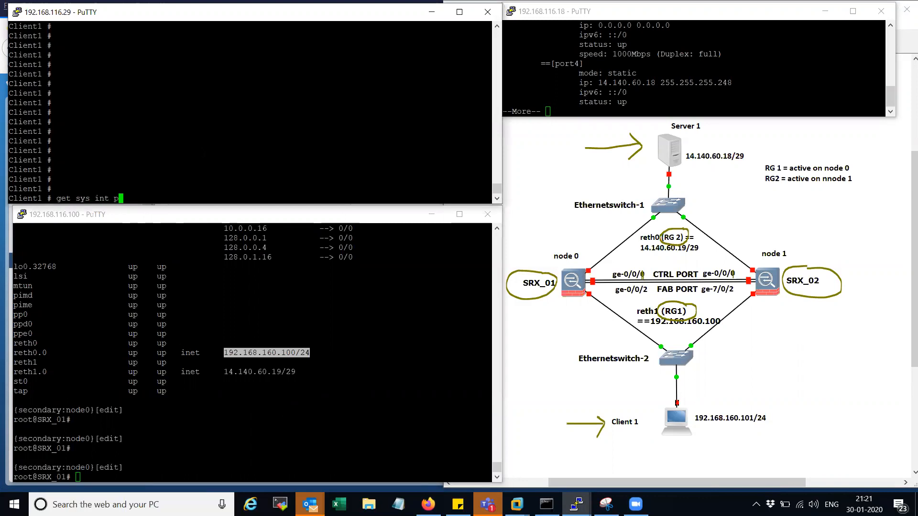
key("Return")
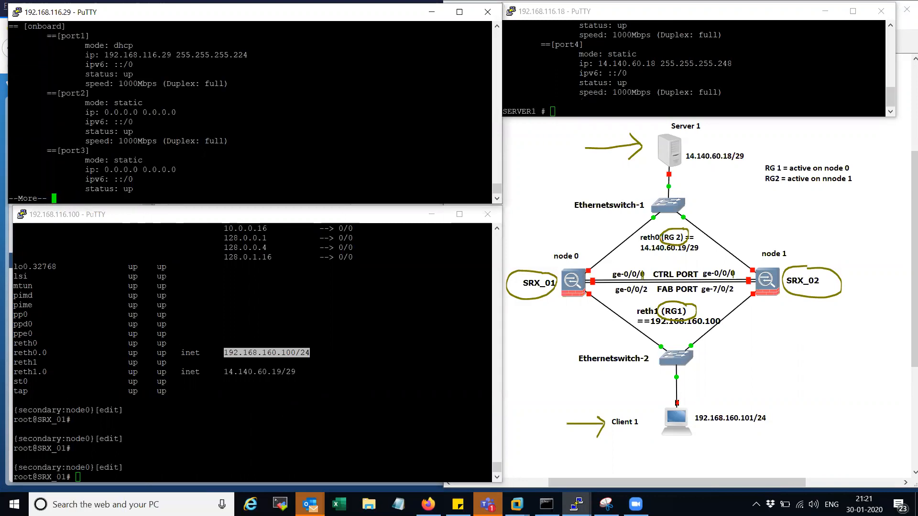
key("space")
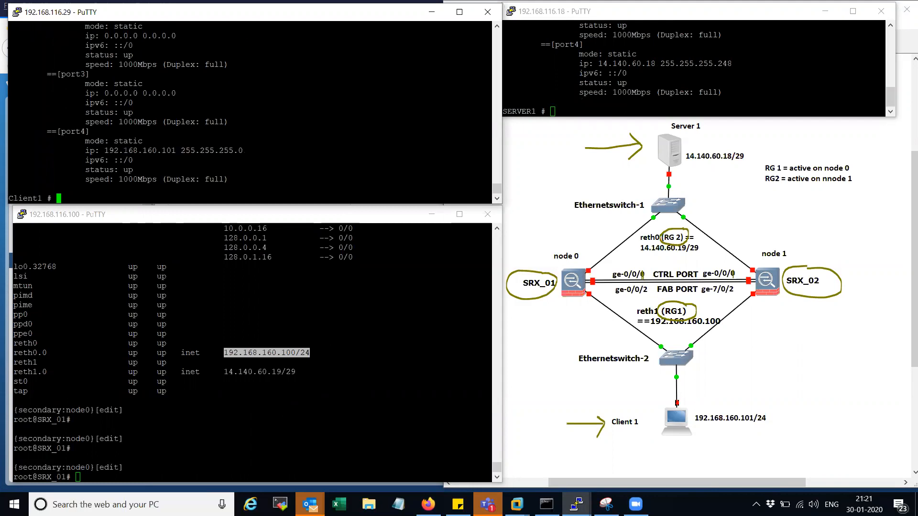
left_click_drag(104, 151, 176, 150)
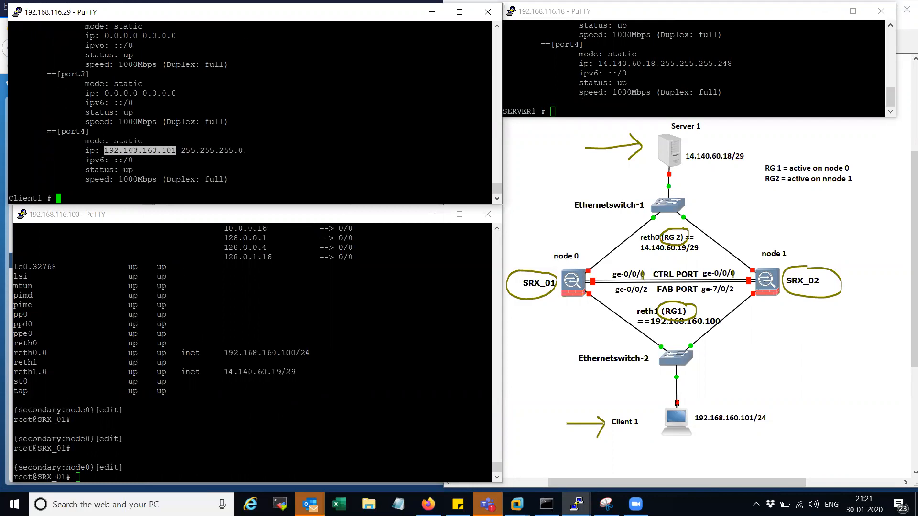
left_click(287, 401)
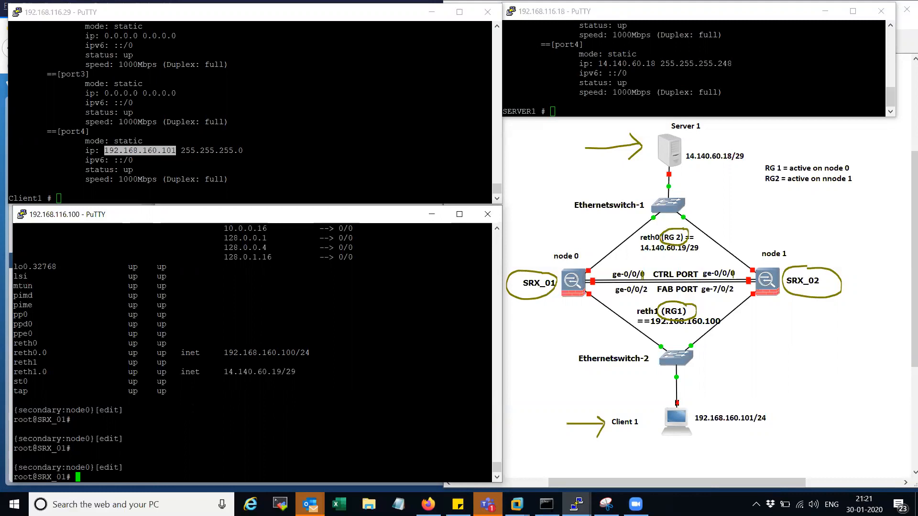
key("Return")
key("Return")
key("Return")
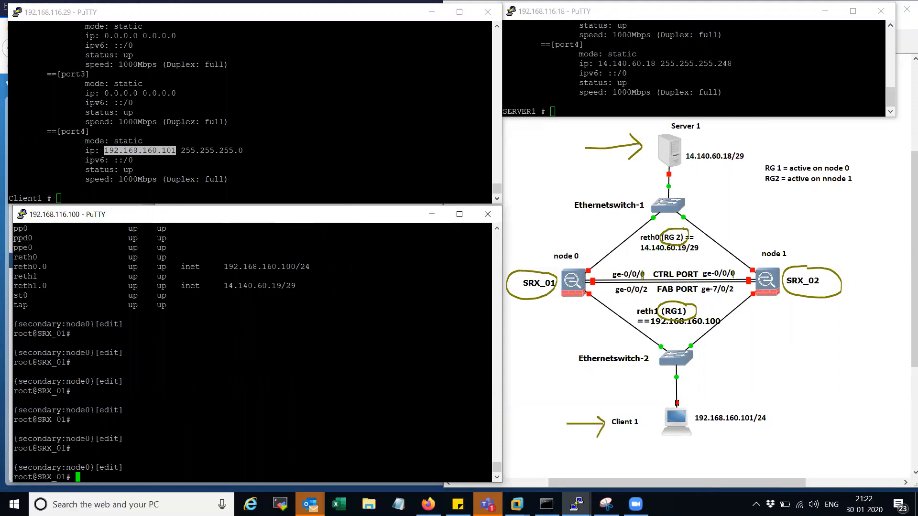
type("delete i")
key("Tab")
key("BackSpace")
key("BackSpace")
key("BackSpace")
key("BackSpace")
key("BackSpace")
key("BackSpace")
key("BackSpace")
key("BackSpace")
key("BackSpace")
key("BackSpace")
key("BackSpace")
type("sec")
key("Tab")
key("BackSpace")
key("BackSpace")
key("BackSpace")
key("BackSpace")
key("BackSpace")
key("BackSpace")
key("BackSpace")
key("BackSpace")
key("BackSpace")
key("BackSpace")
key("BackSpace")
key("BackSpace")
key("BackSpace")
key("BackSpace")
key("BackSpace")
key("BackSpace")
key("Return")
key("Return")
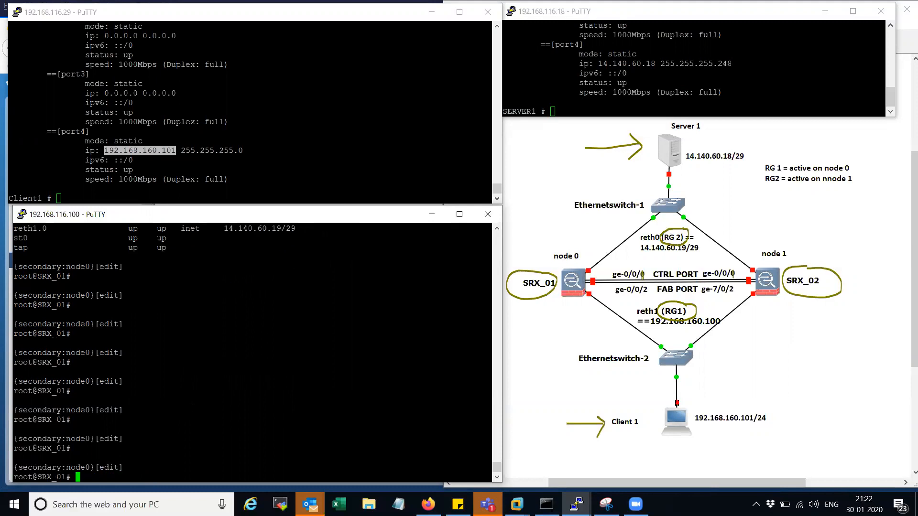
- Write the factory-reset command "run request system zeroize" at the SRX_01 prompt, and clear it without executing it
type("run request system zeroize")
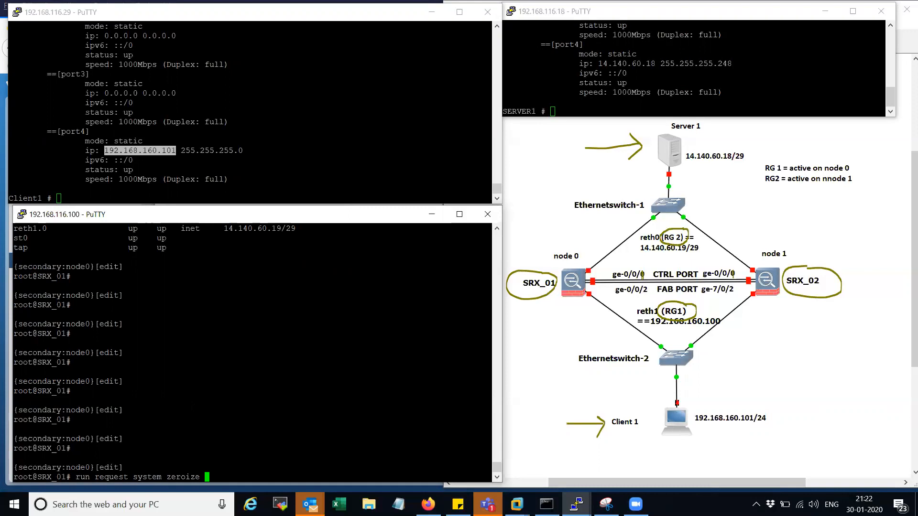
key("BackSpace")
key("BackSpace")
key("BackSpace")
key("BackSpace")
key("BackSpace")
key("BackSpace")
key("BackSpace")
key("BackSpace")
key("BackSpace")
key("BackSpace")
key("BackSpace")
key("BackSpace")
key("BackSpace")
key("BackSpace")
key("BackSpace")
key("BackSpace")
key("BackSpace")
key("BackSpace")
key("BackSpace")
key("BackSpace")
key("Return")
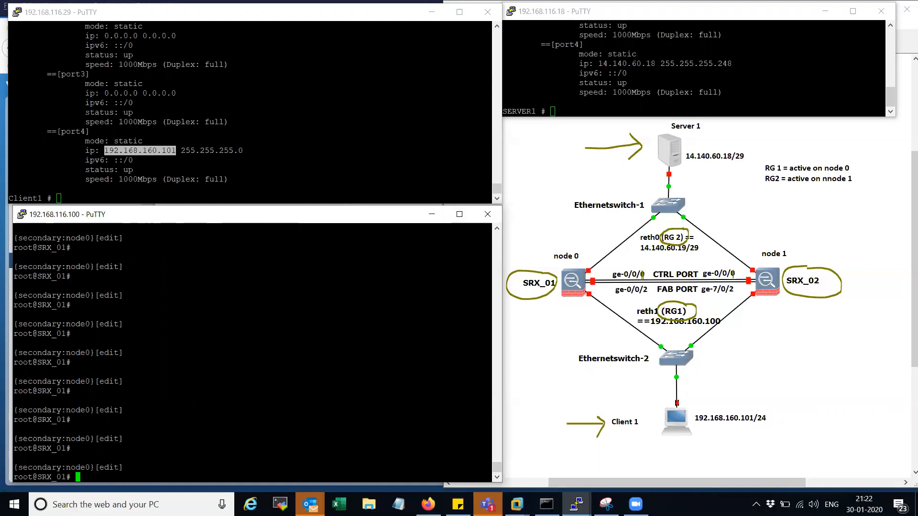
type("run show interfaces")
key("BackSpace")
key("BackSpace")
key("BackSpace")
key("BackSpace")
key("BackSpace")
key("BackSpace")
key("BackSpace")
key("BackSpace")
key("BackSpace")
key("BackSpace")
key("BackSpace")
key("BackSpace")
key("BackSpace")
key("BackSpace")
key("BackSpace")
key("BackSpace")
key("BackSpace")
key("BackSpace")
key("BackSpace")
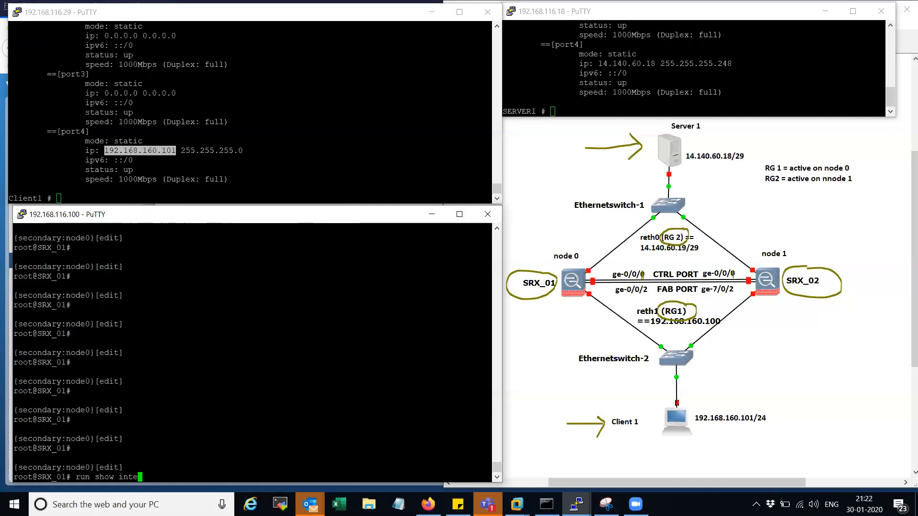
key("BackSpace")
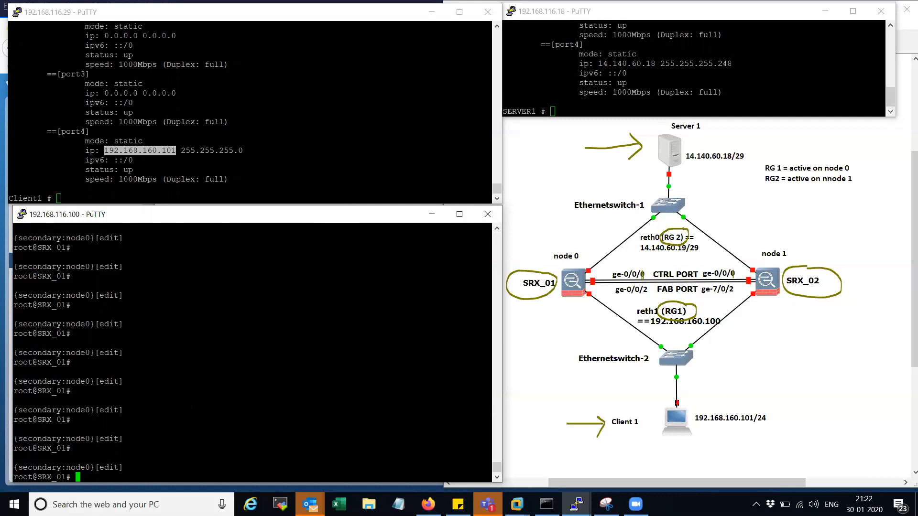
- Exit configuration mode on SRX_01 and return to its operational prompt
type("exit")
key("Return")
key("Return")
key("Return")
key("Return")
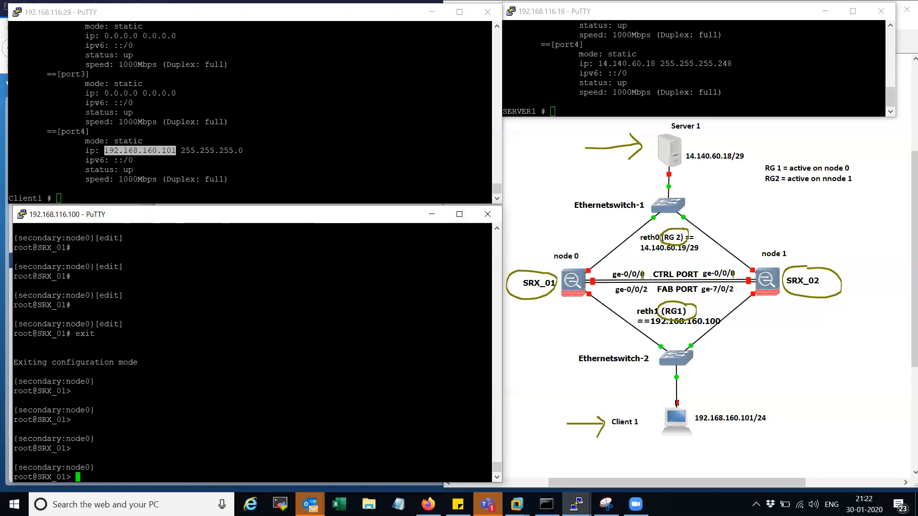
- Write "set chassis cluster cluster-id 1 node 0" at the SRX_01 prompt, and draw an arrow pointing up to SRX_01 in the Snipping Tool topology
type("set chassis cluster ")
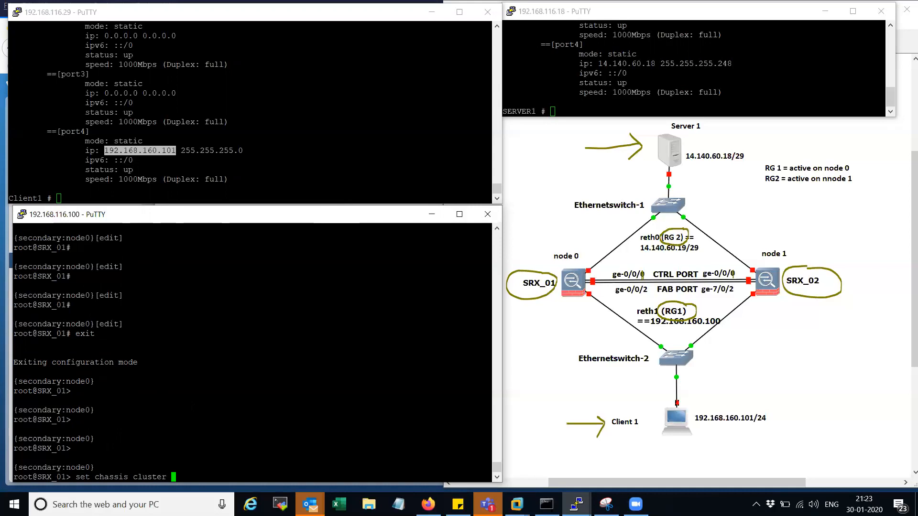
type("cluster-id 1 node 0")
left_click(543, 299)
mouse_move(543, 300)
left_mouse_down()
mouse_move(543, 330)
mouse_move(534, 313)
mouse_move(554, 313)
left_mouse_up()
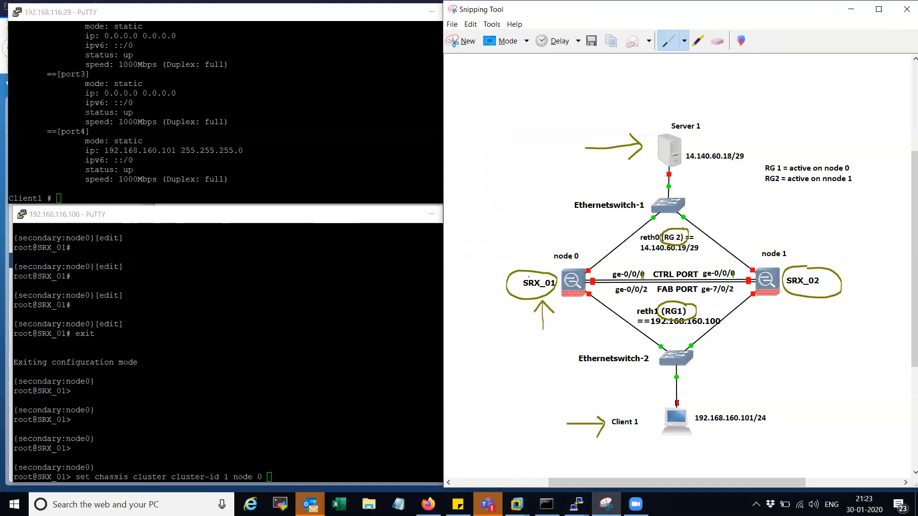